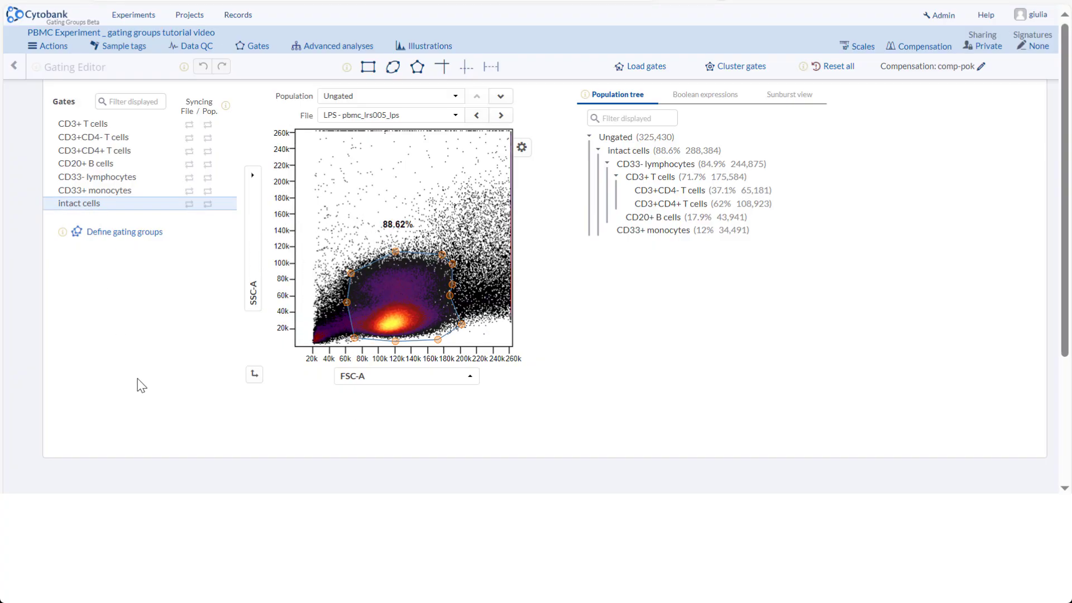
pyautogui.moveTo(826, 227)
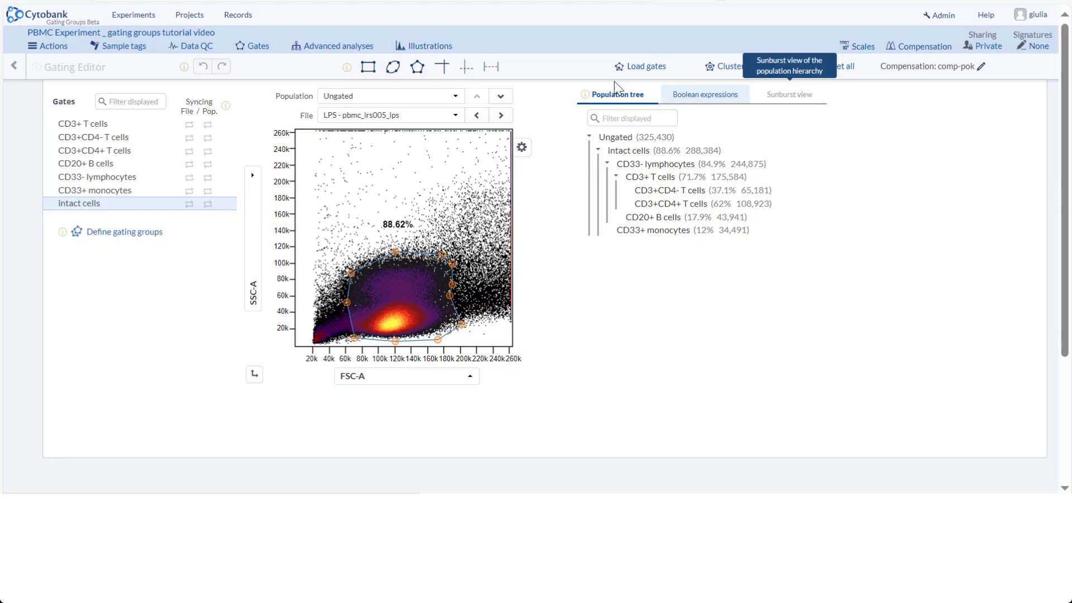
pyautogui.click(399, 118)
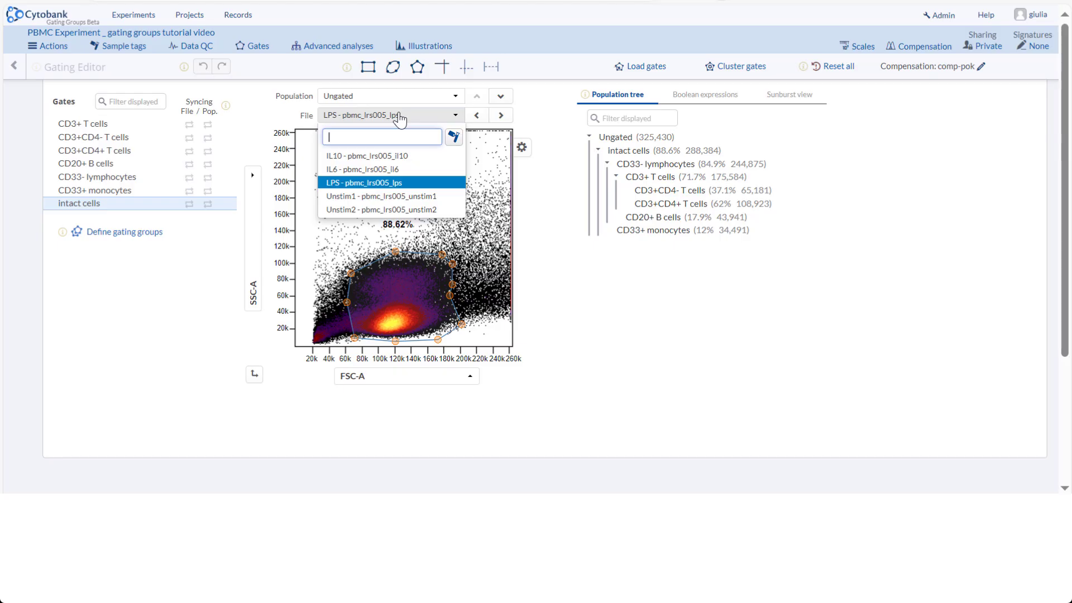
pyautogui.click(539, 172)
pyautogui.click(522, 149)
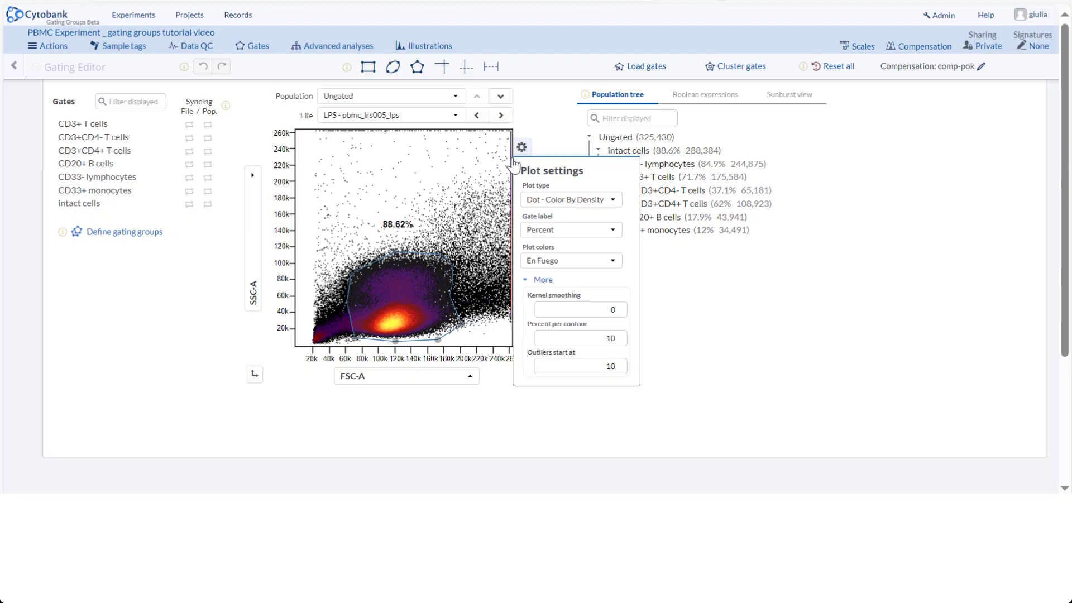
pyautogui.click(468, 414)
pyautogui.click(428, 379)
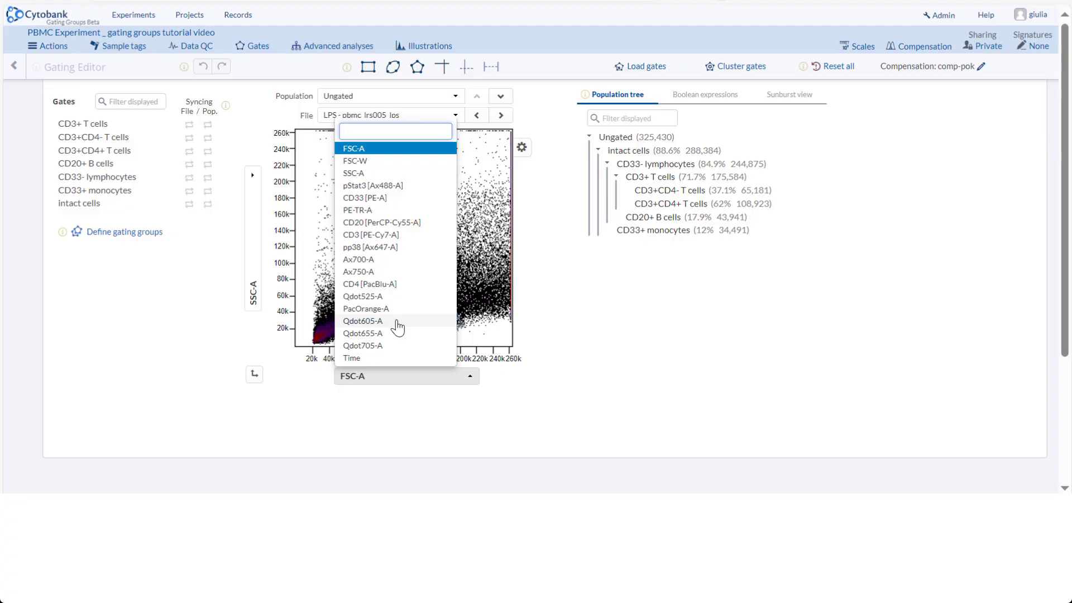
pyautogui.click(346, 426)
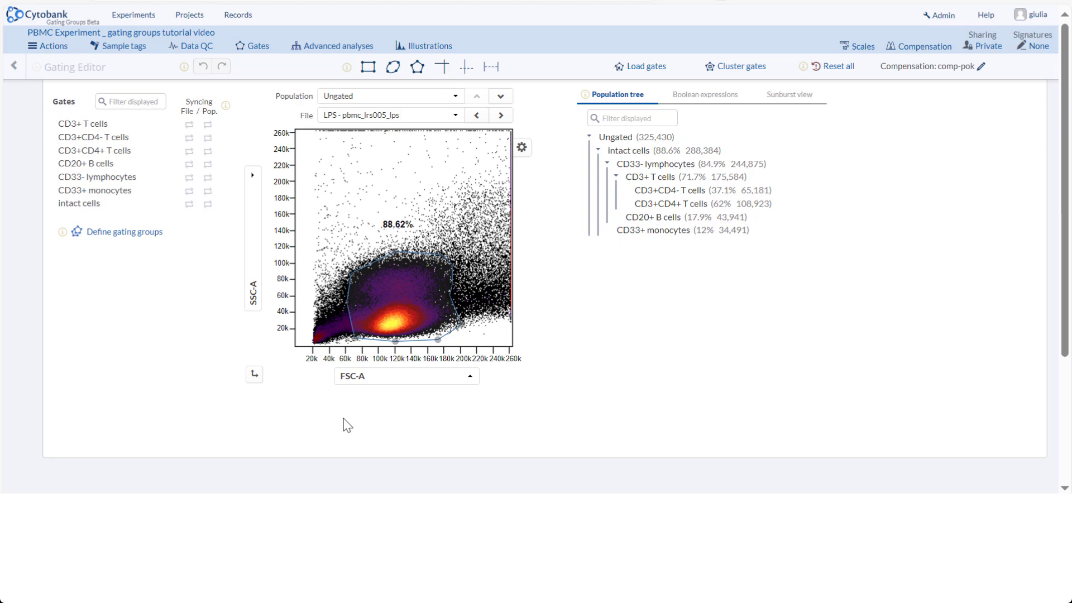
# Plot the CD3+CD4+ T cells population with pStat3 [Ax488-A] on the y-axis and SSC-A on the x-axis.
pyautogui.click(91, 151)
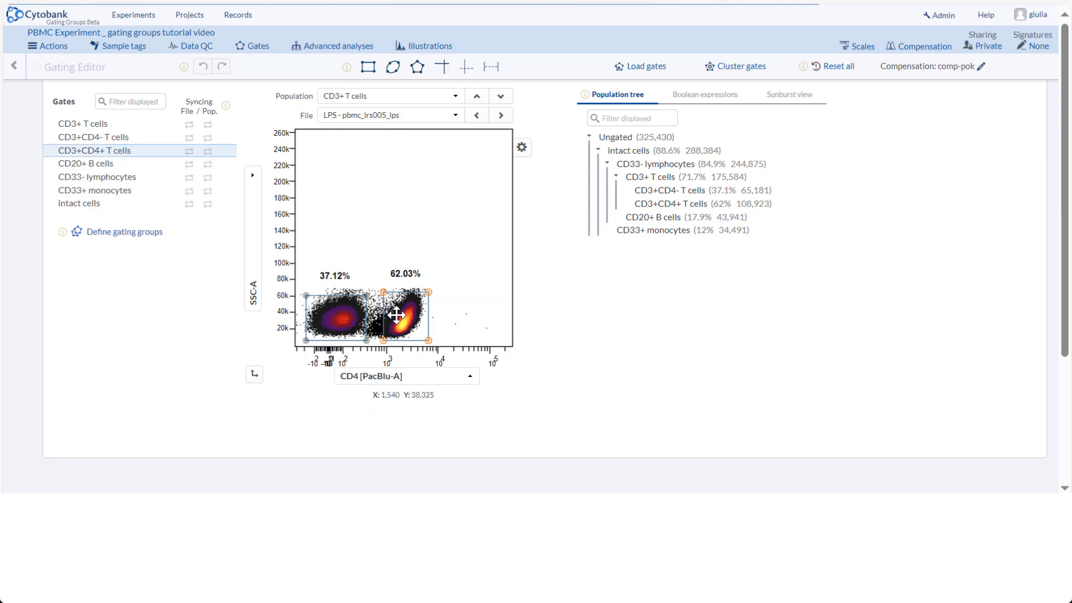
pyautogui.click(253, 292)
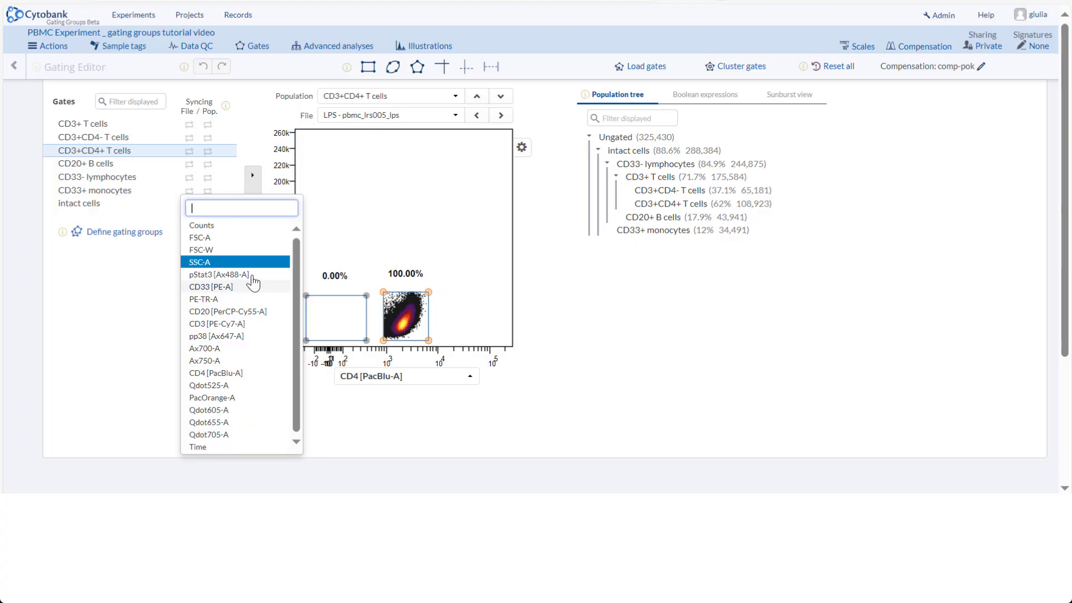
pyautogui.click(243, 280)
pyautogui.click(384, 375)
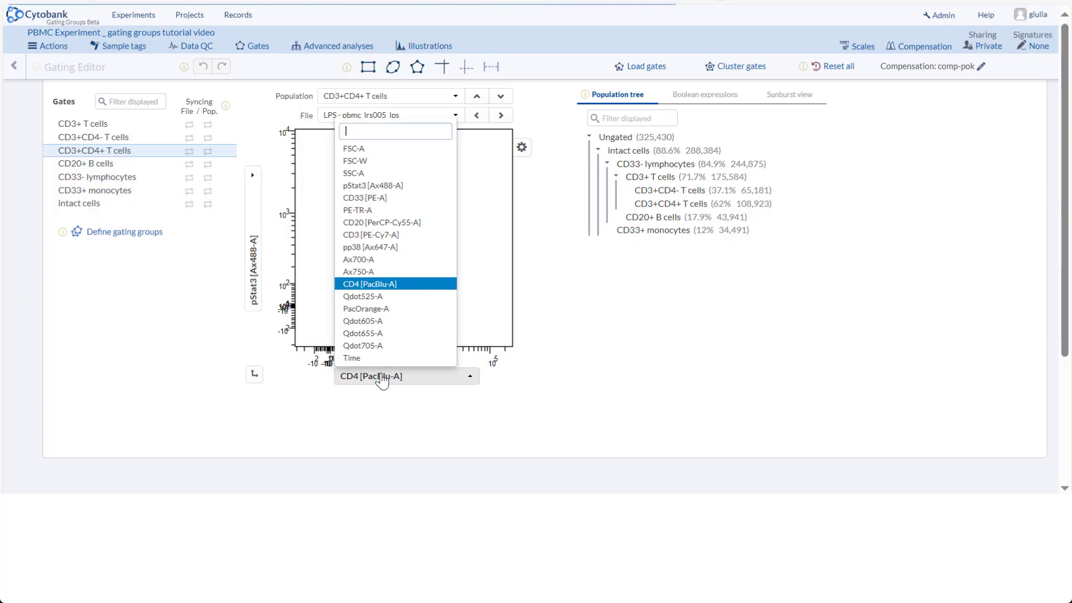
pyautogui.click(377, 174)
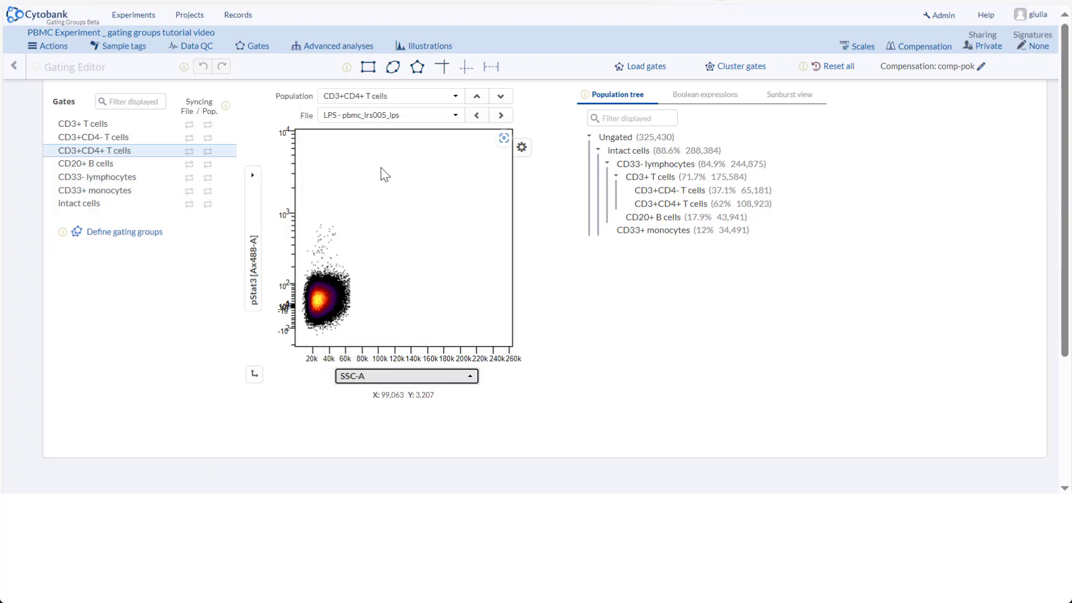
# Draw a rectangle gate around the sparse cells above the main pStat3 cluster and name it "pStat3 +".
pyautogui.click(368, 67)
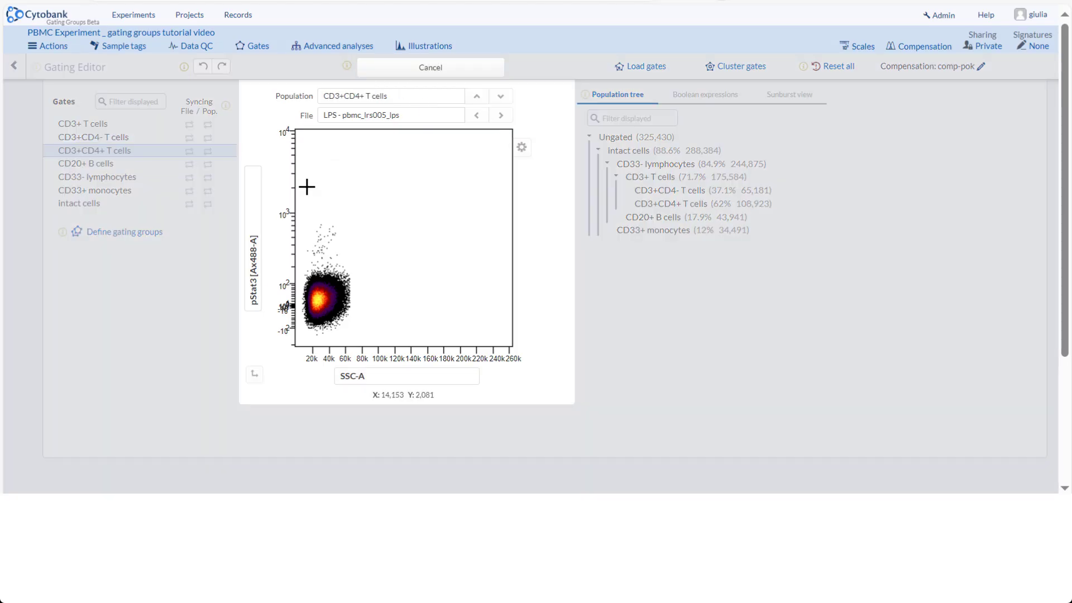
pyautogui.moveTo(301, 179); pyautogui.dragTo(371, 269)
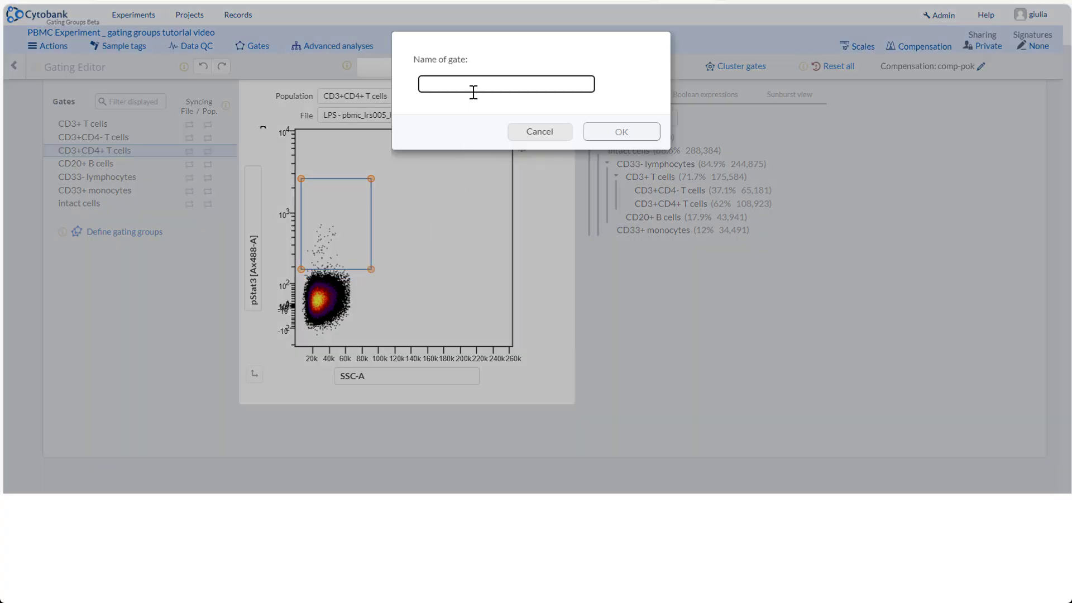
pyautogui.write('ps')
pyautogui.click(443, 139)
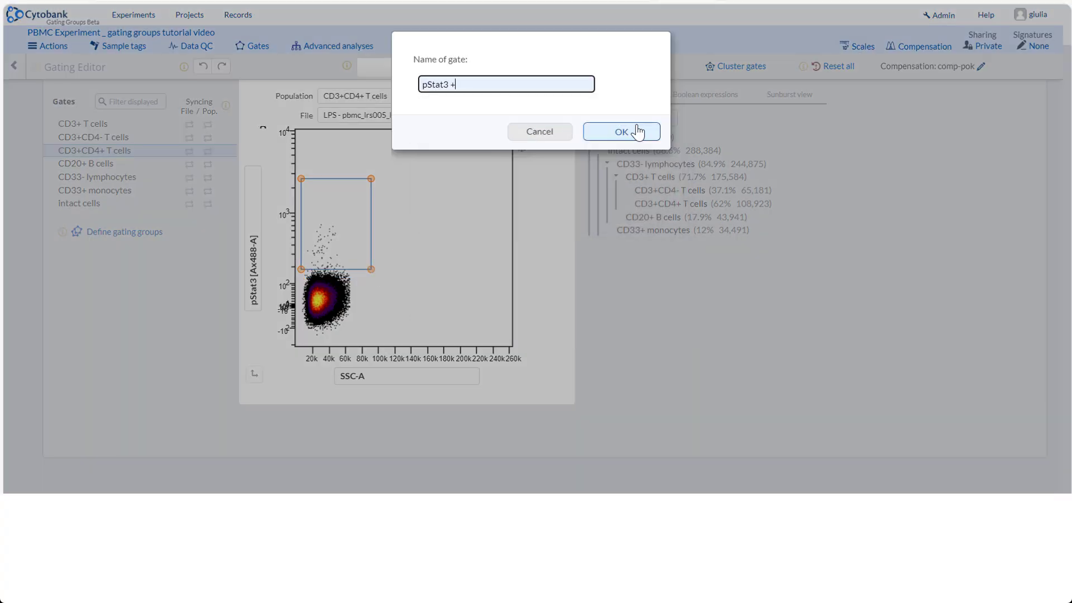
pyautogui.click(626, 132)
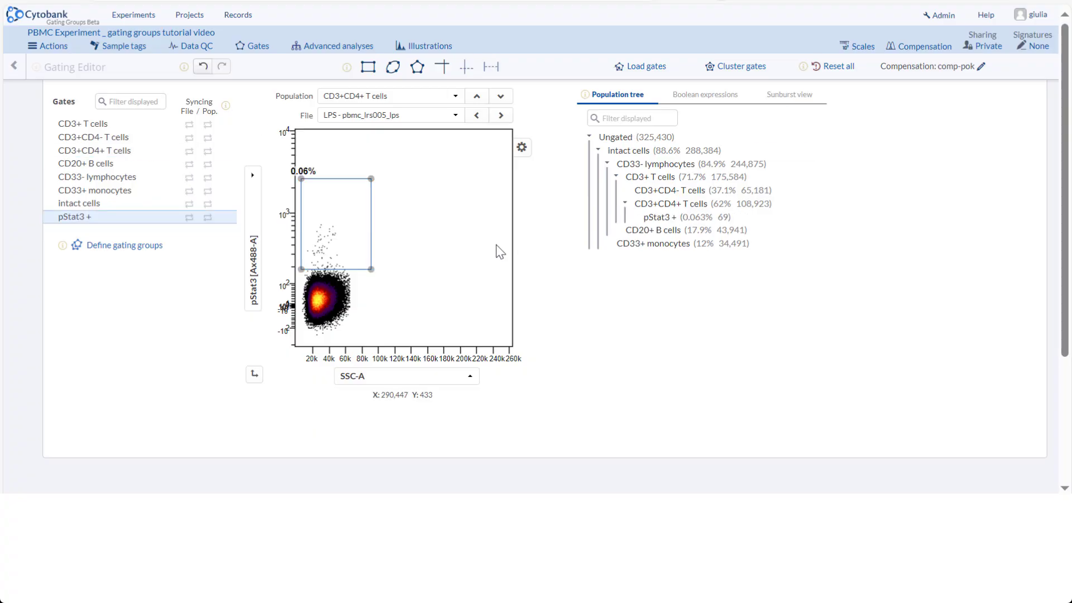
# Open the pStat3 + population from its gate and review the channel choices for both axes.
pyautogui.doubleClick(340, 225)
pyautogui.click(254, 282)
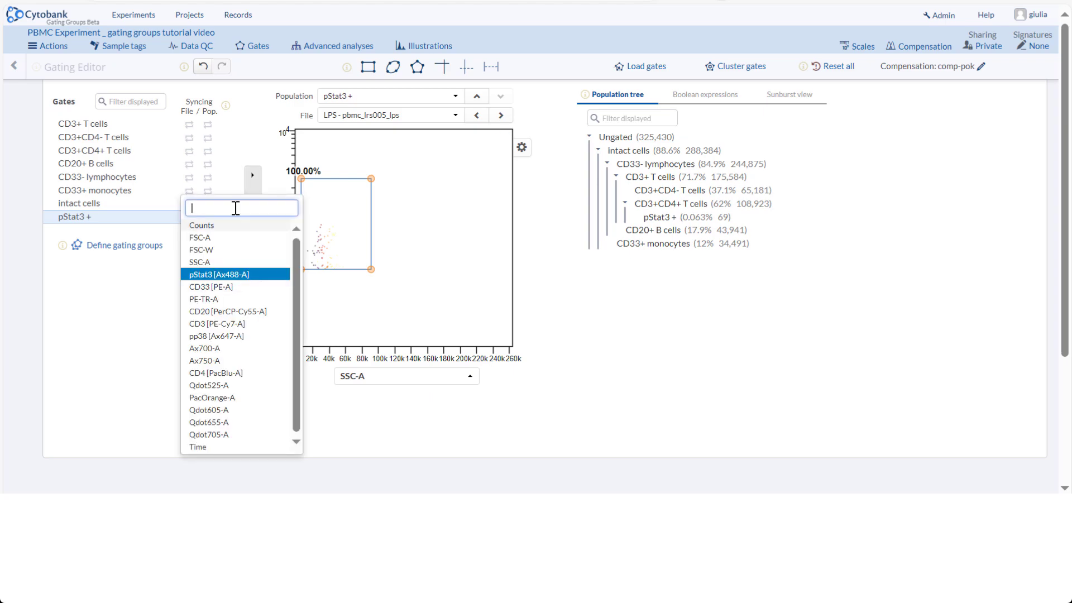
pyautogui.click(413, 435)
pyautogui.click(422, 377)
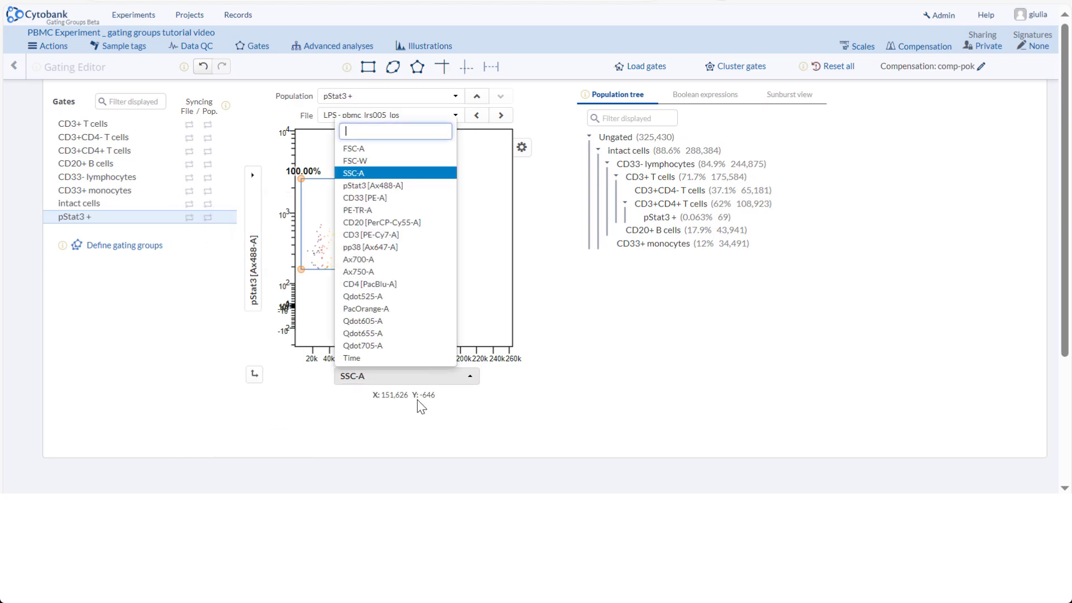
pyautogui.click(417, 428)
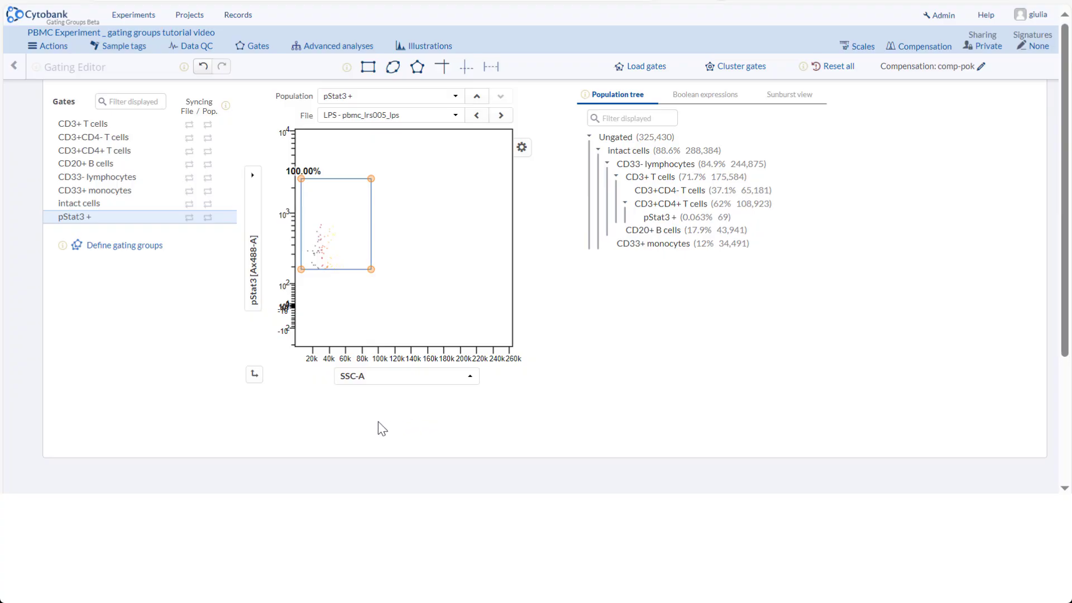
# Check the CD3+ T cells gate's placement in every file, and return to the Gating Editor.
pyautogui.moveTo(117, 129)
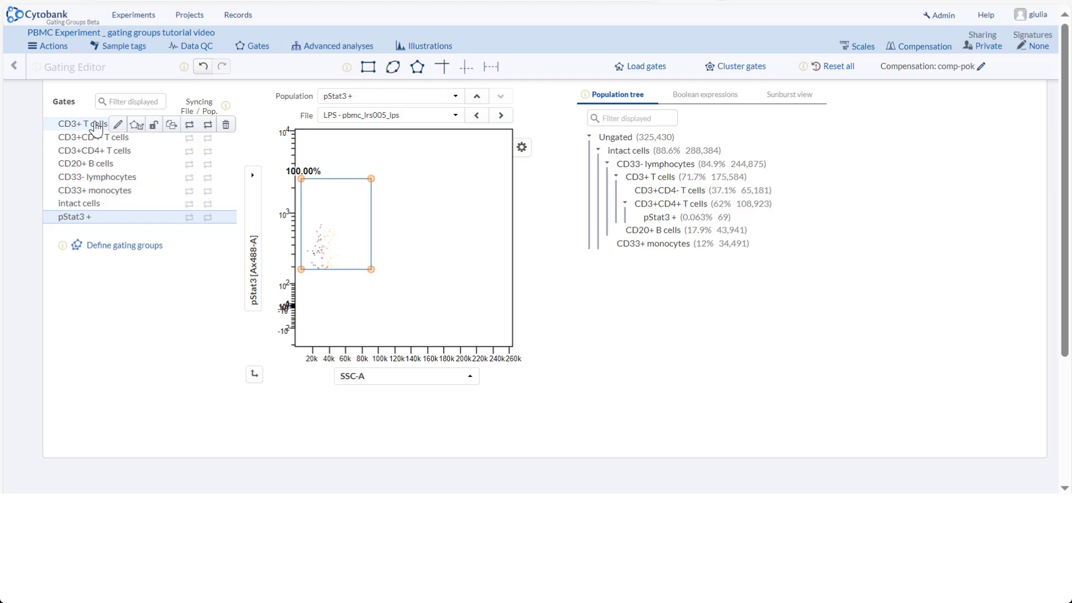
pyautogui.click(136, 126)
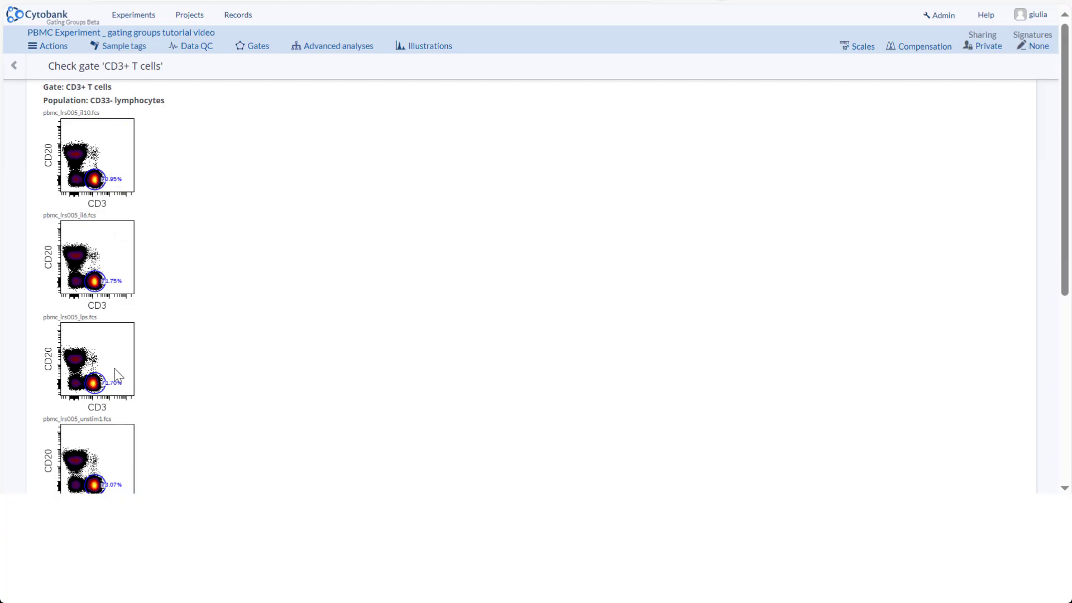
pyautogui.click(244, 1)
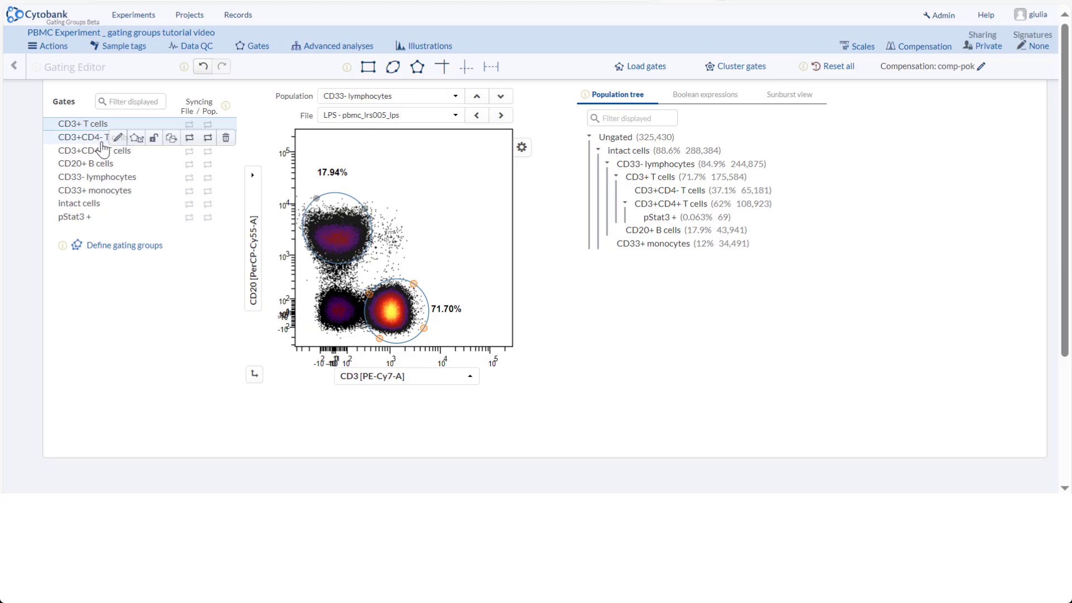
# Set the CD3+ T cells gate's sync across files to None.
pyautogui.moveTo(142, 125)
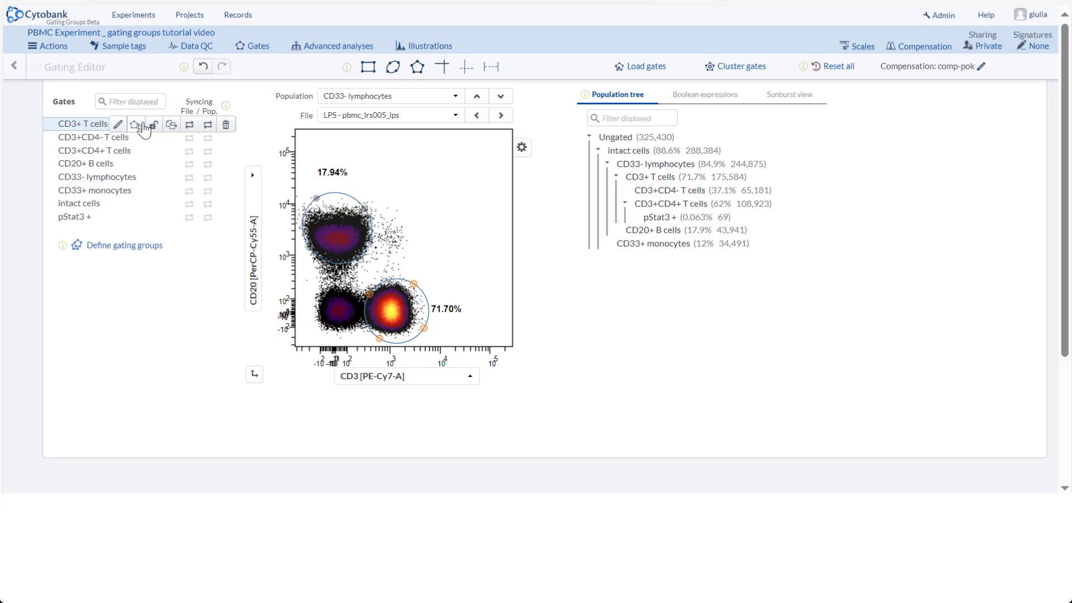
pyautogui.click(196, 125)
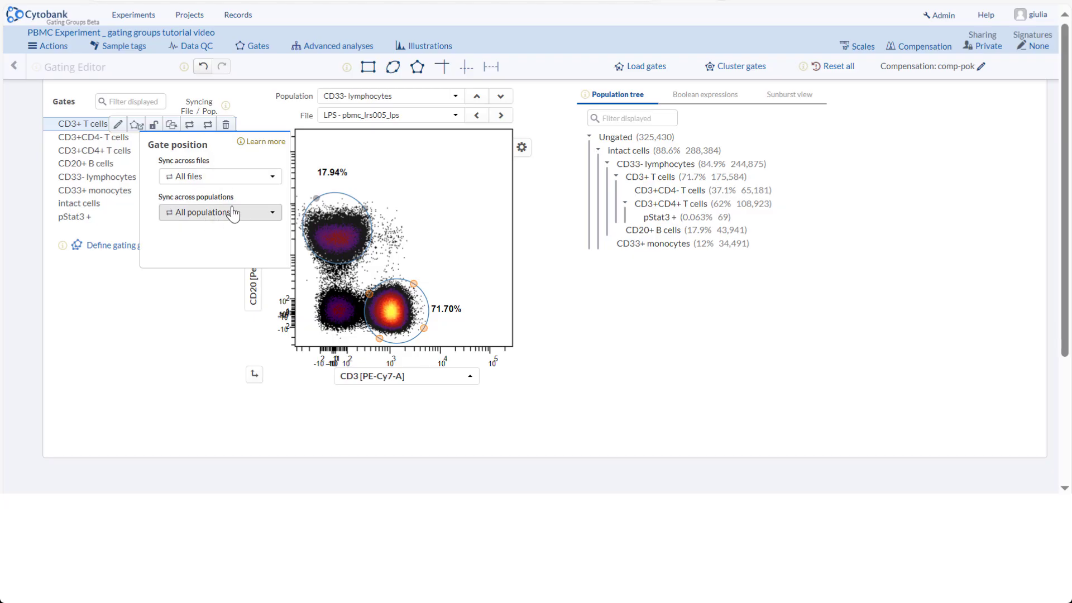
pyautogui.click(210, 178)
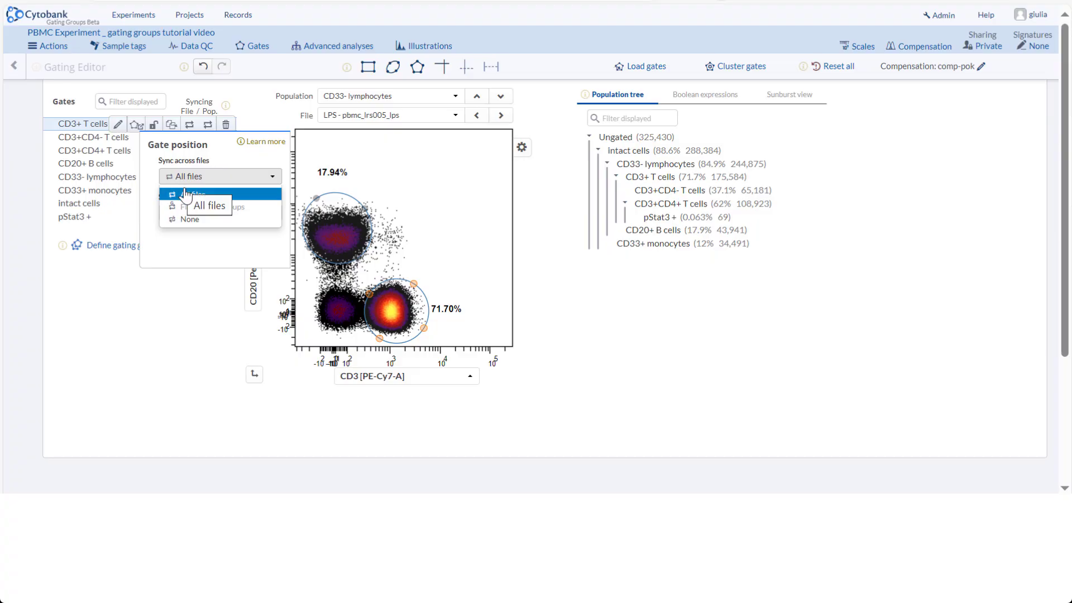
pyautogui.click(184, 220)
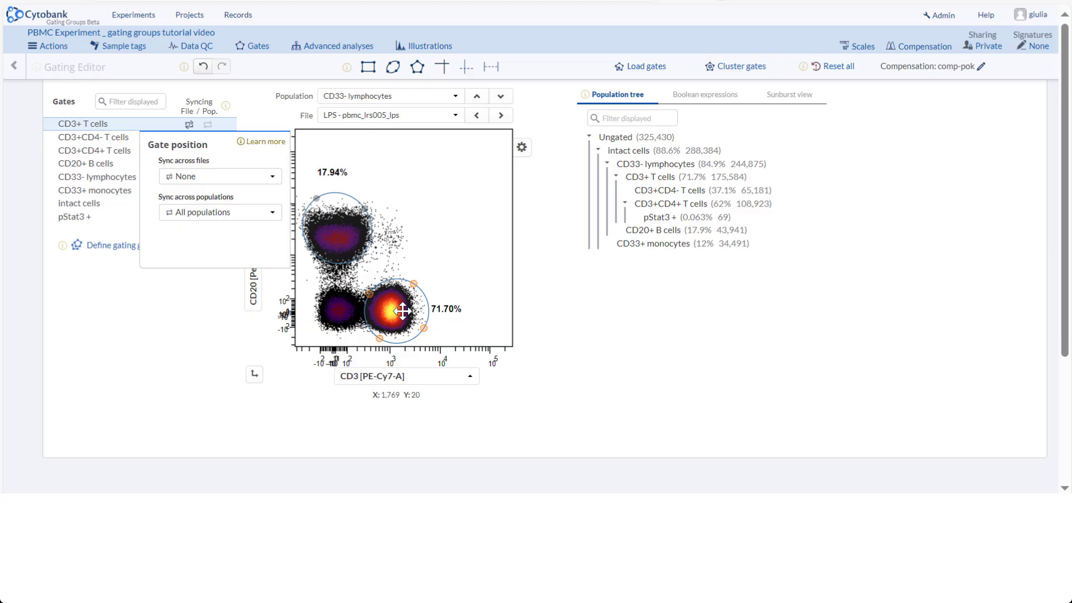
# Move the CD3+ T cells gate in the LPS file to about 10^4 on CD3, and compare its position in the Unstim1 file.
pyautogui.moveTo(402, 311); pyautogui.dragTo(447, 307)
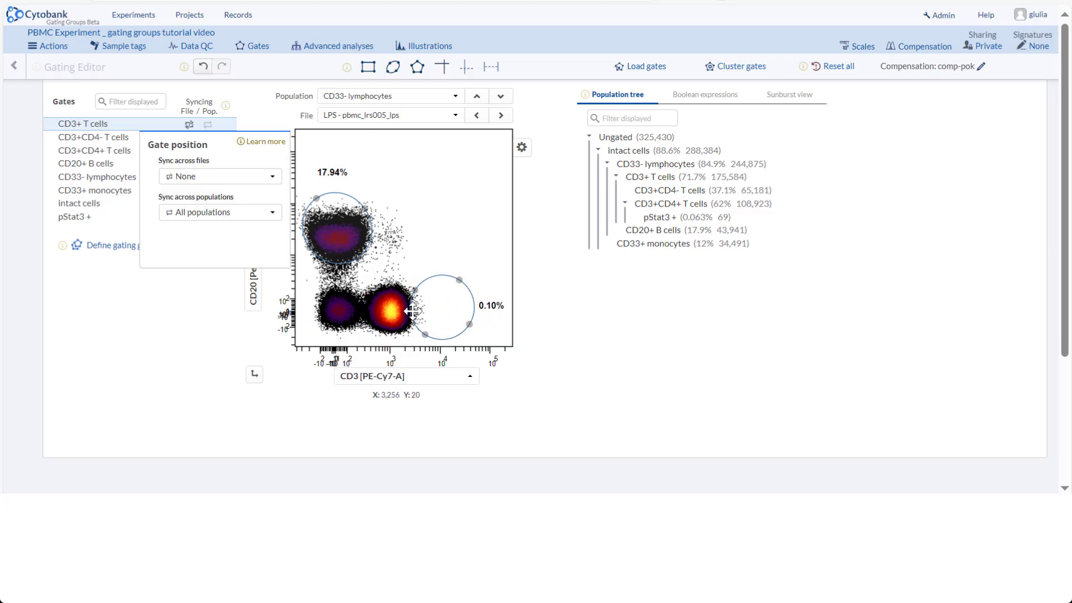
pyautogui.click(497, 116)
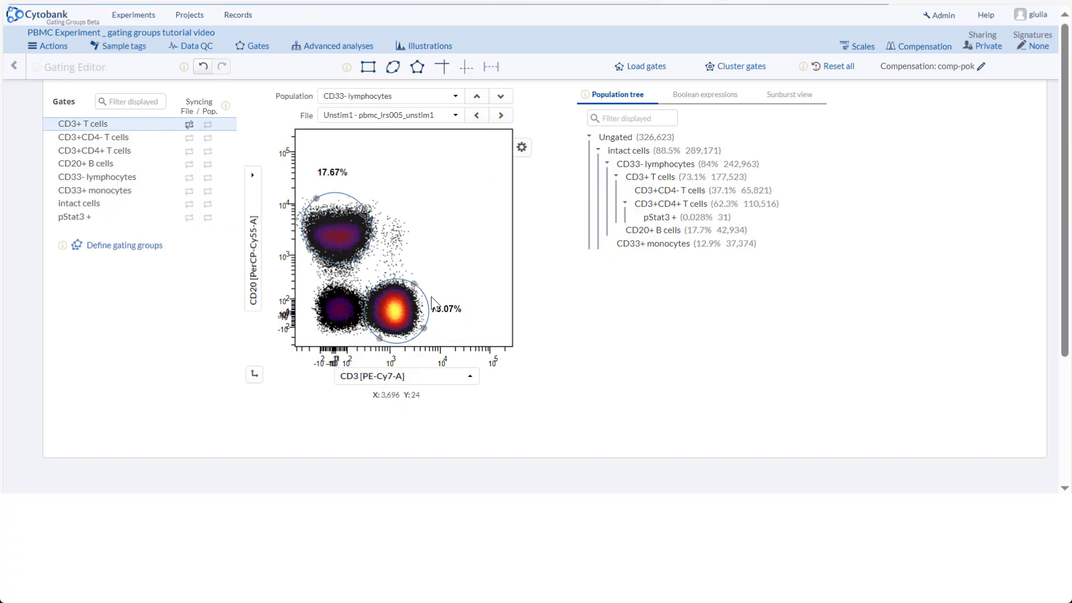
pyautogui.click(477, 115)
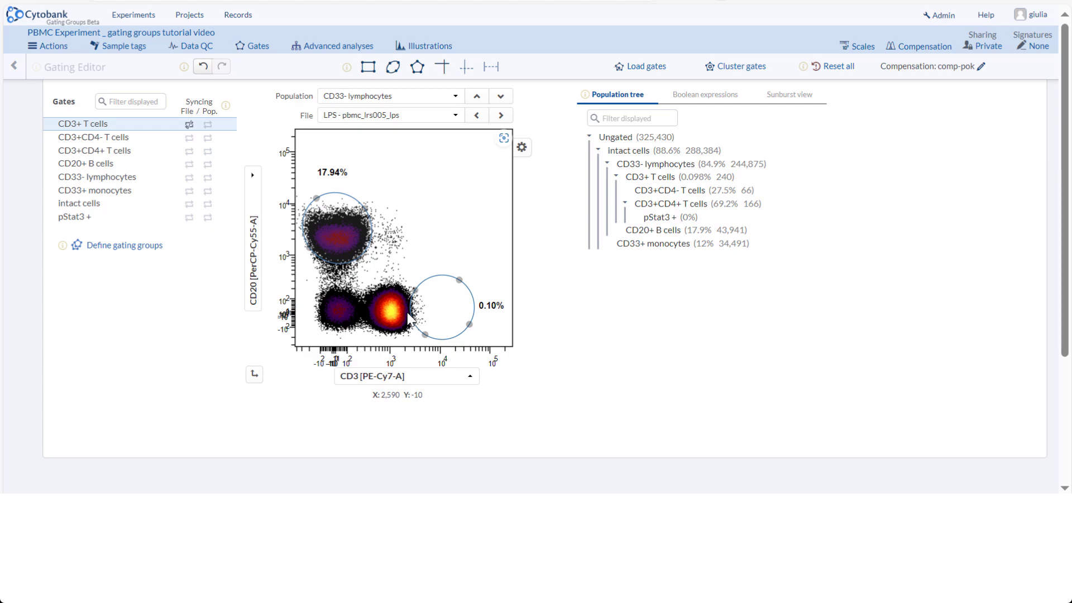
# Display the pStat3 + gate on the CD33+ monocytes population of the Unstim1 file.
pyautogui.click(78, 217)
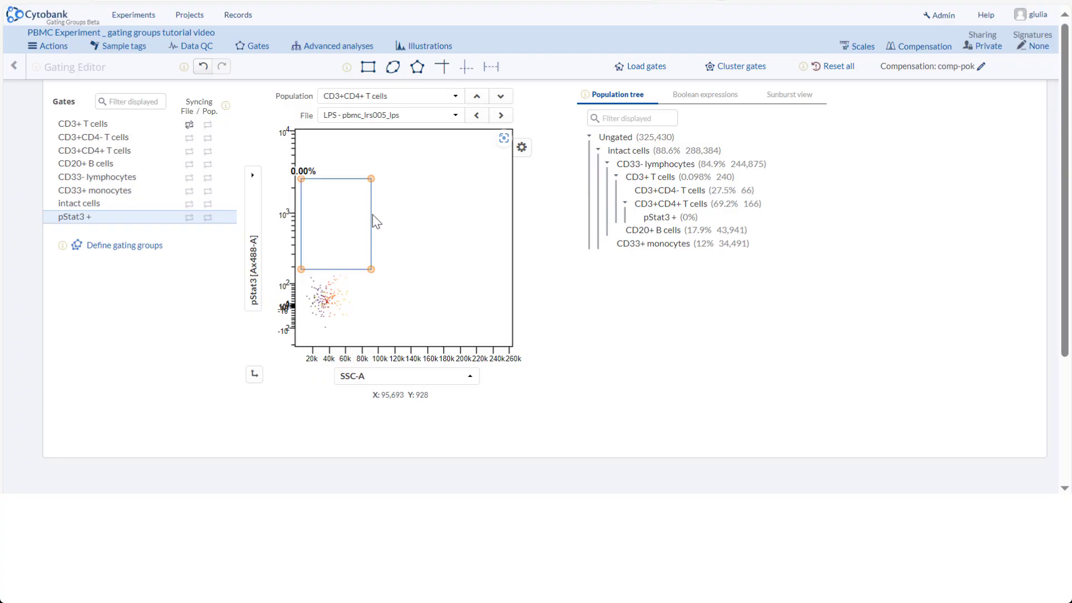
pyautogui.click(449, 118)
pyautogui.click(397, 196)
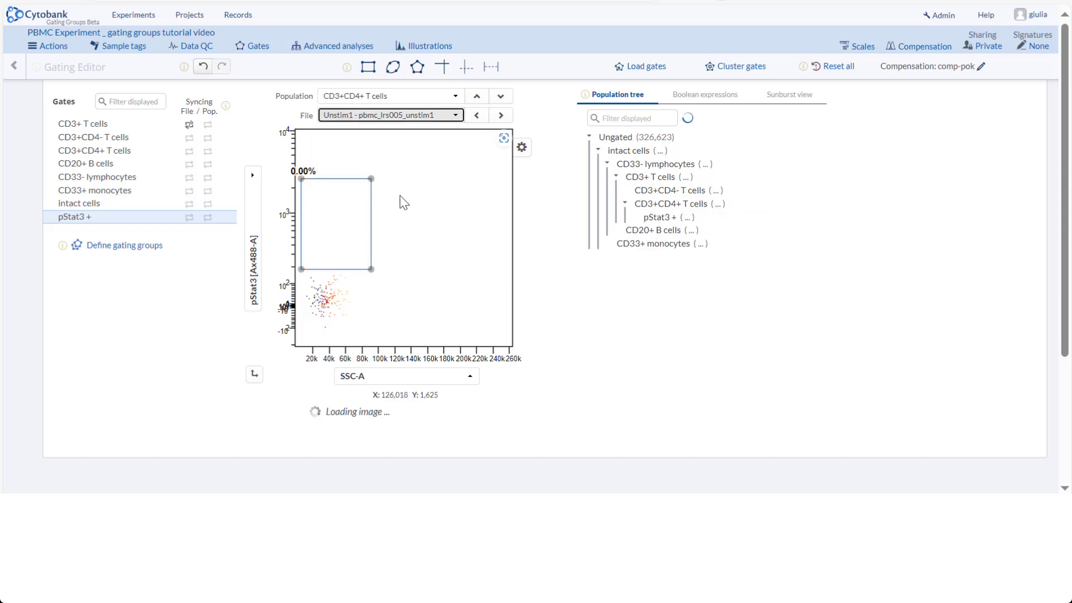
pyautogui.click(411, 100)
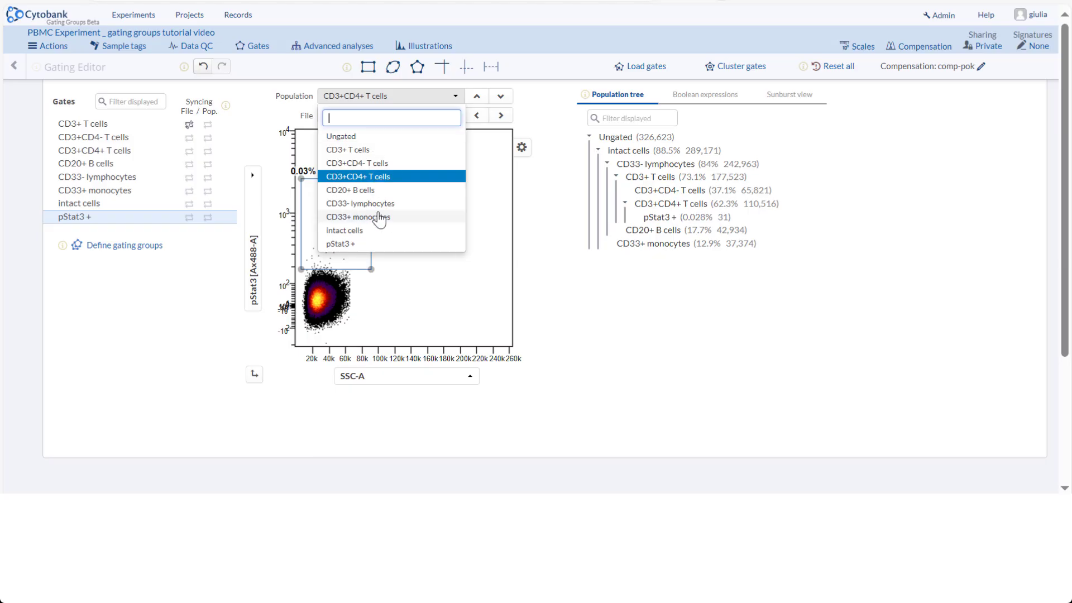
pyautogui.click(377, 220)
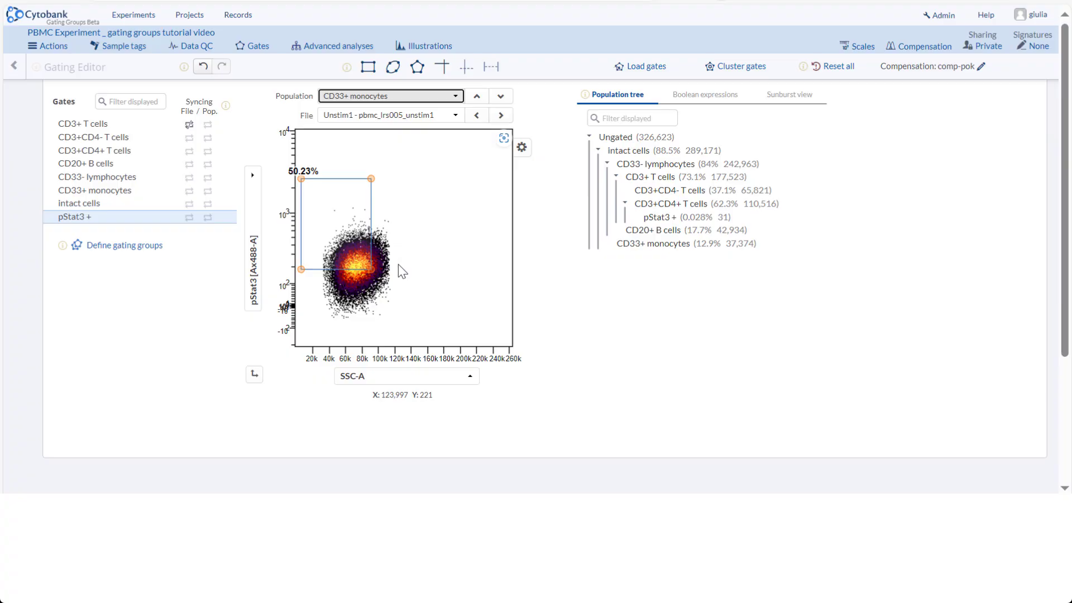
# Set the pStat3 + gate's sync across populations to None and copy its position to the CD33+ monocytes population.
pyautogui.click(399, 265)
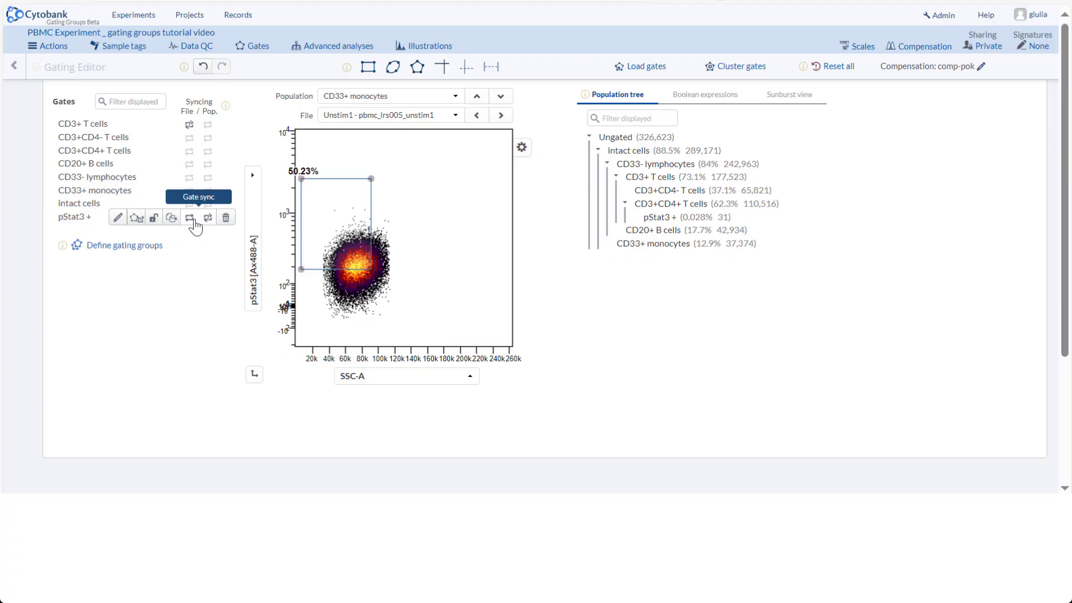
pyautogui.click(190, 218)
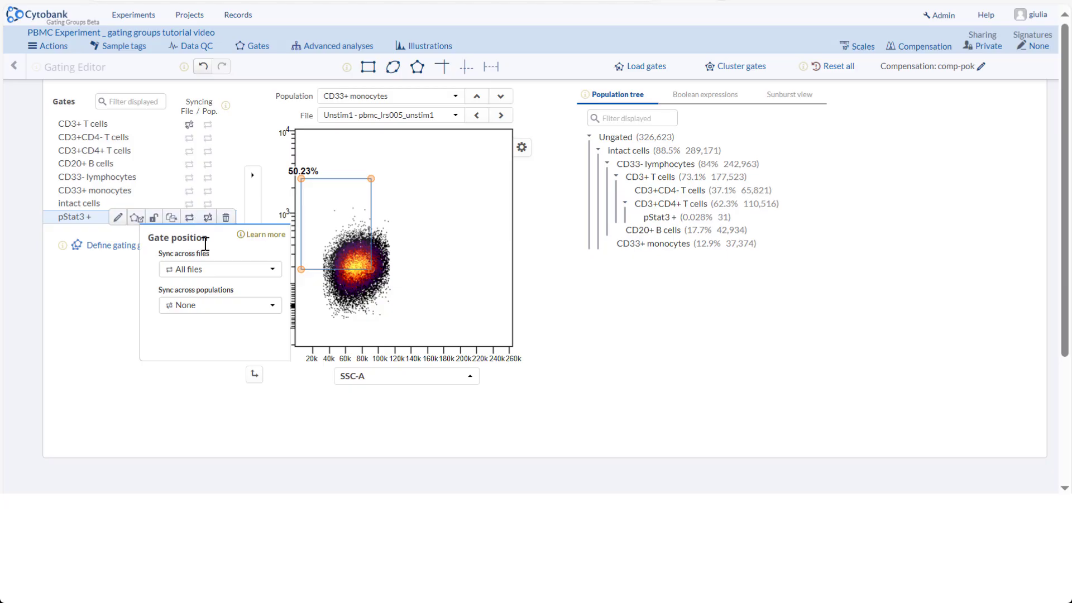
pyautogui.click(172, 218)
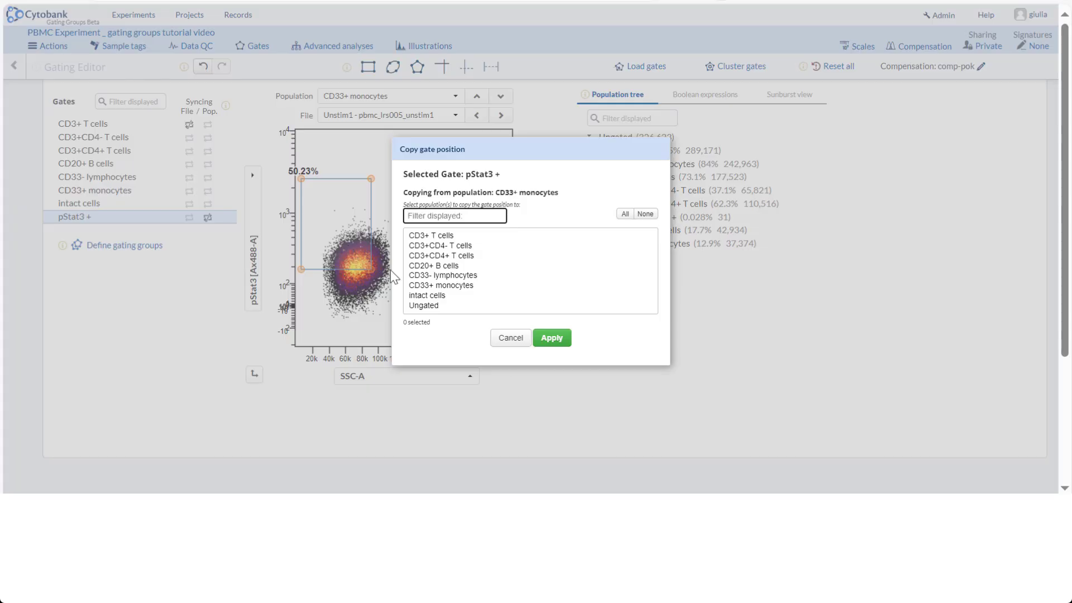
pyautogui.click(447, 286)
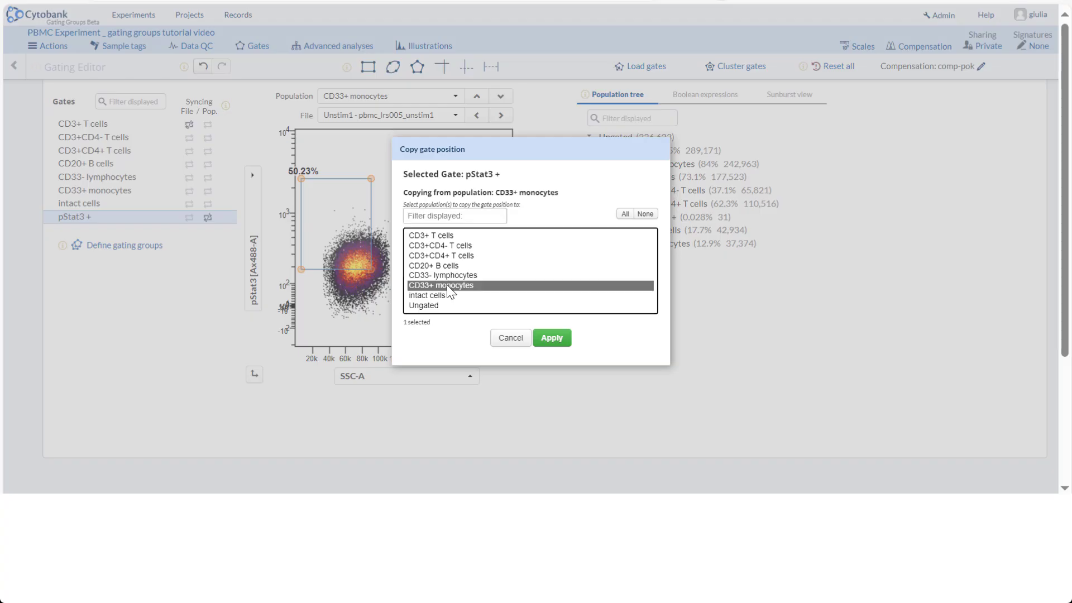
pyautogui.click(551, 339)
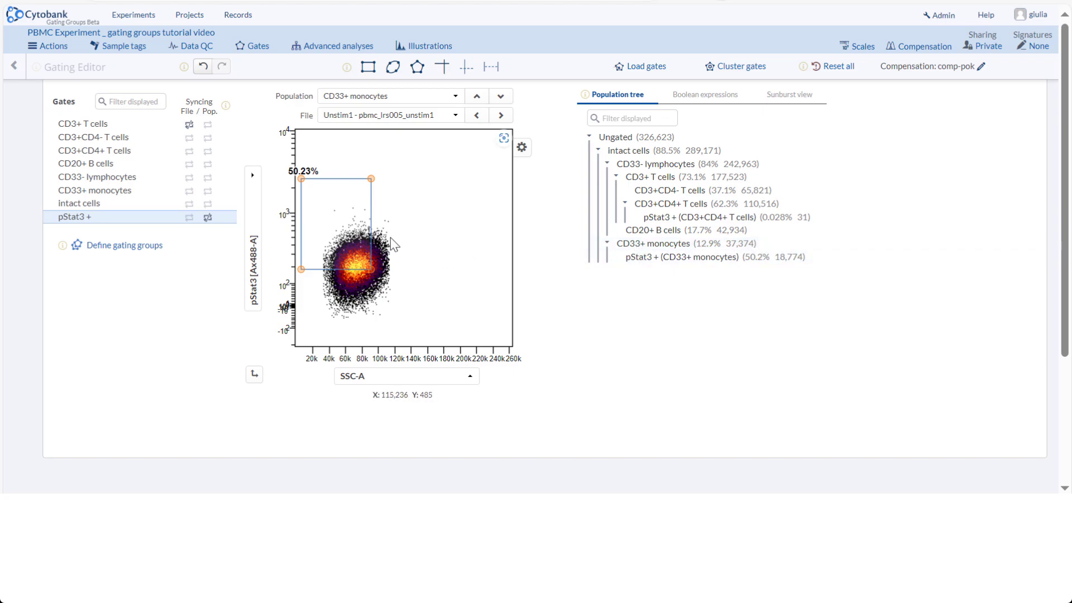
# With sync across populations at None, move the CD33+ monocytes' pStat3 + gate to about 35k–120k SSC-A above the main cloud, and compare the CD3+CD4+ T cells.
pyautogui.click(207, 217)
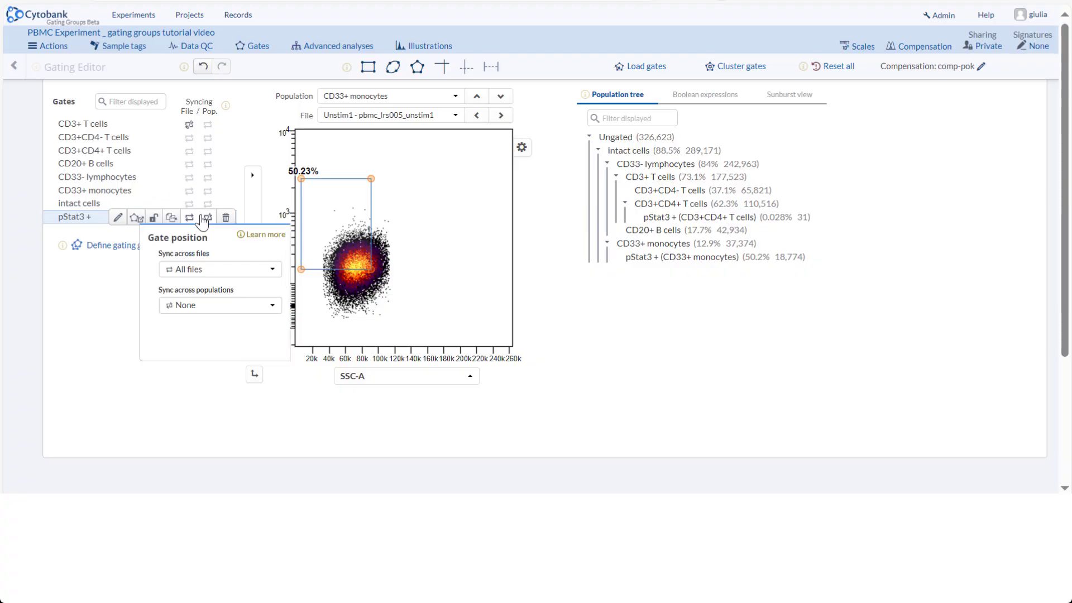
pyautogui.click(201, 306)
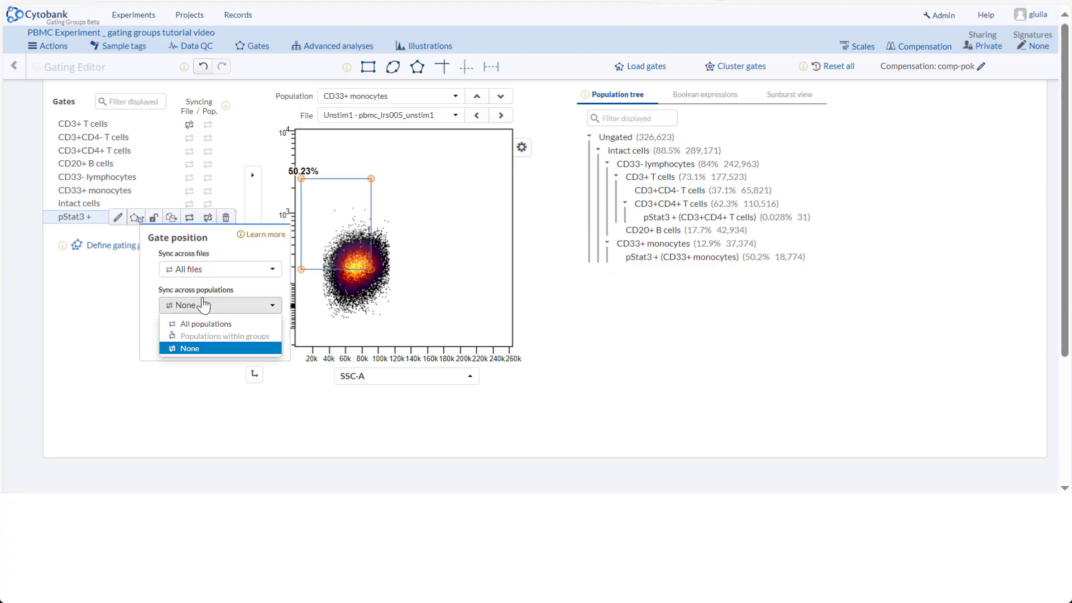
pyautogui.click(187, 348)
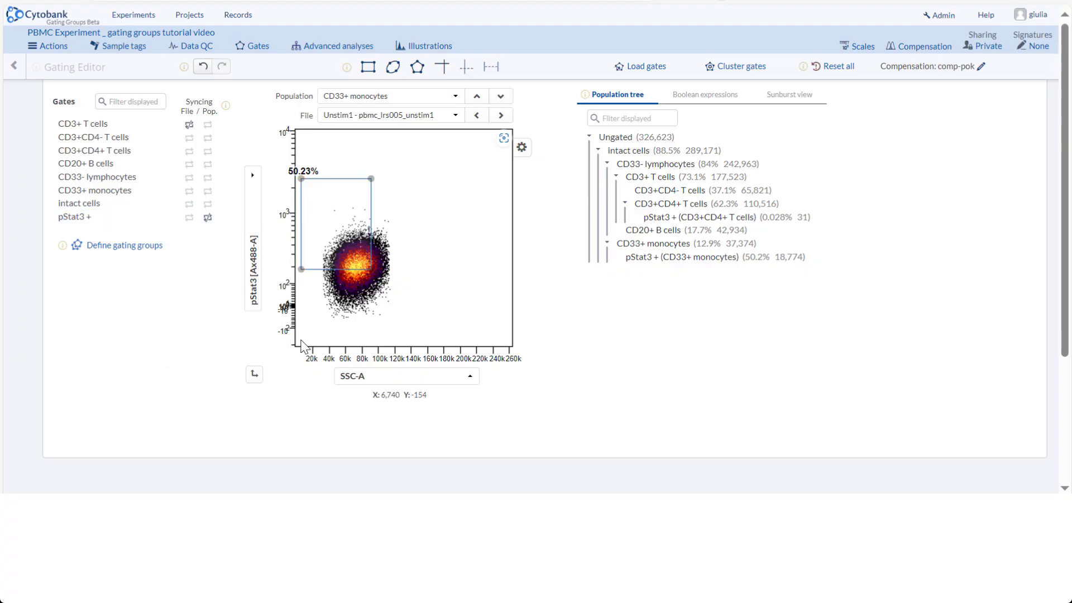
pyautogui.moveTo(321, 258); pyautogui.dragTo(343, 222)
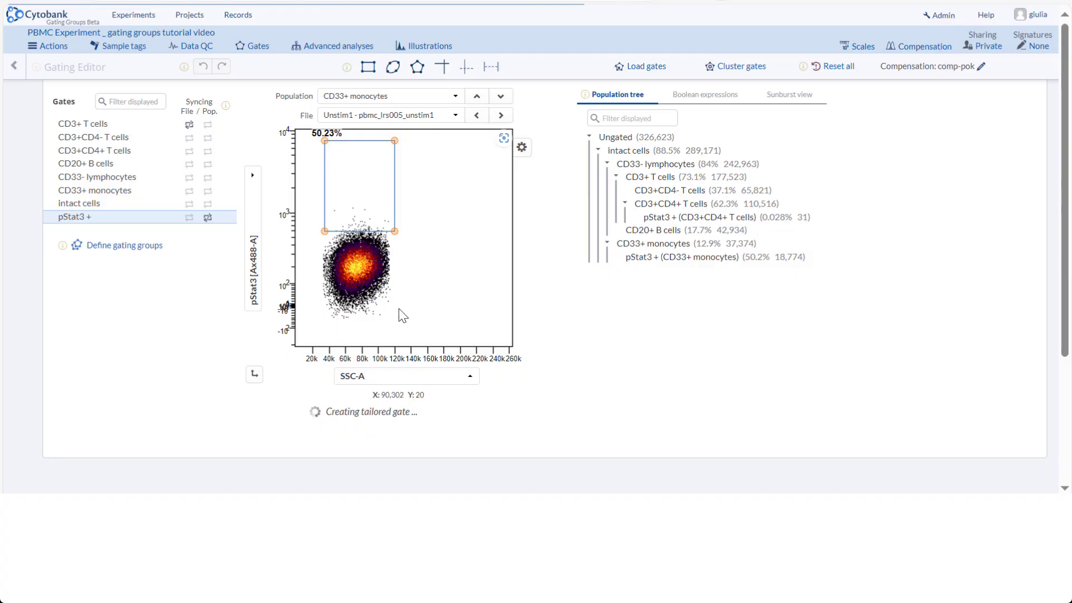
pyautogui.click(382, 98)
pyautogui.click(355, 178)
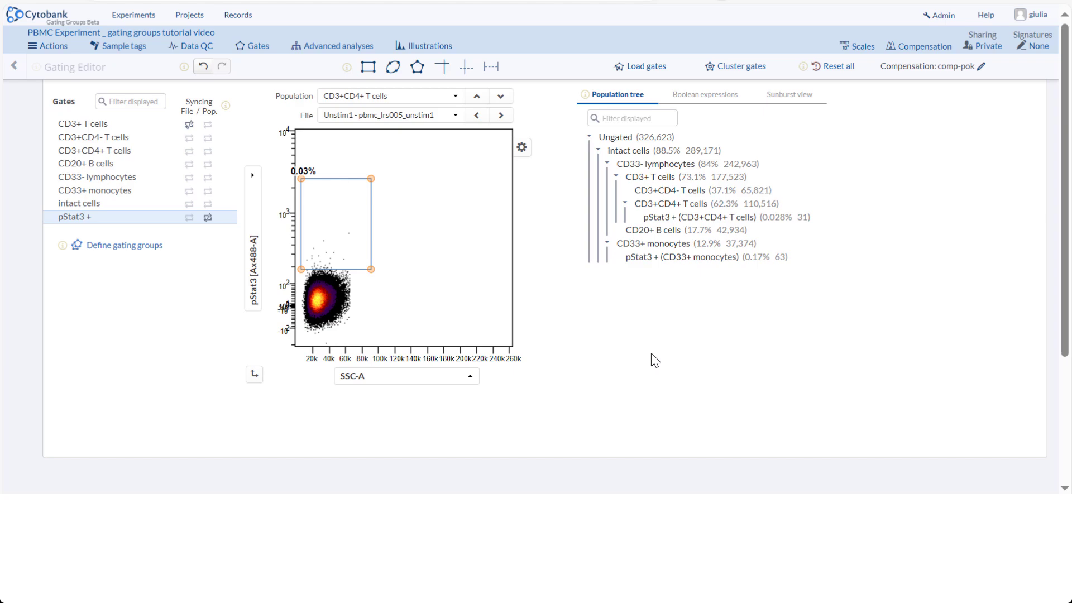
# Save the current gating as a version with the name prefix "Test".
pyautogui.click(644, 72)
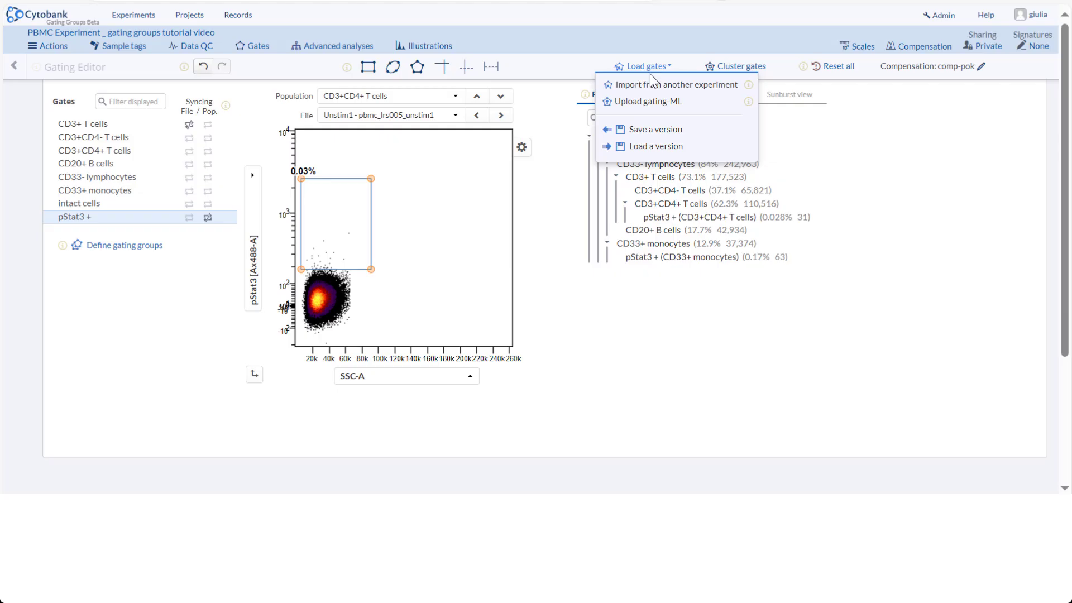
pyautogui.click(682, 132)
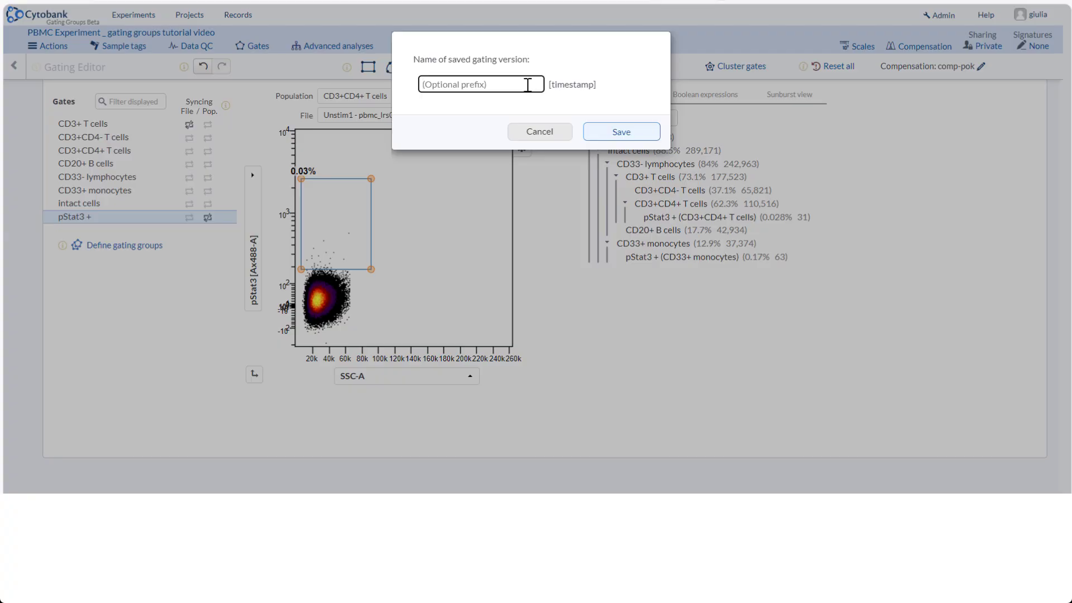
pyautogui.write('Test')
pyautogui.click(596, 132)
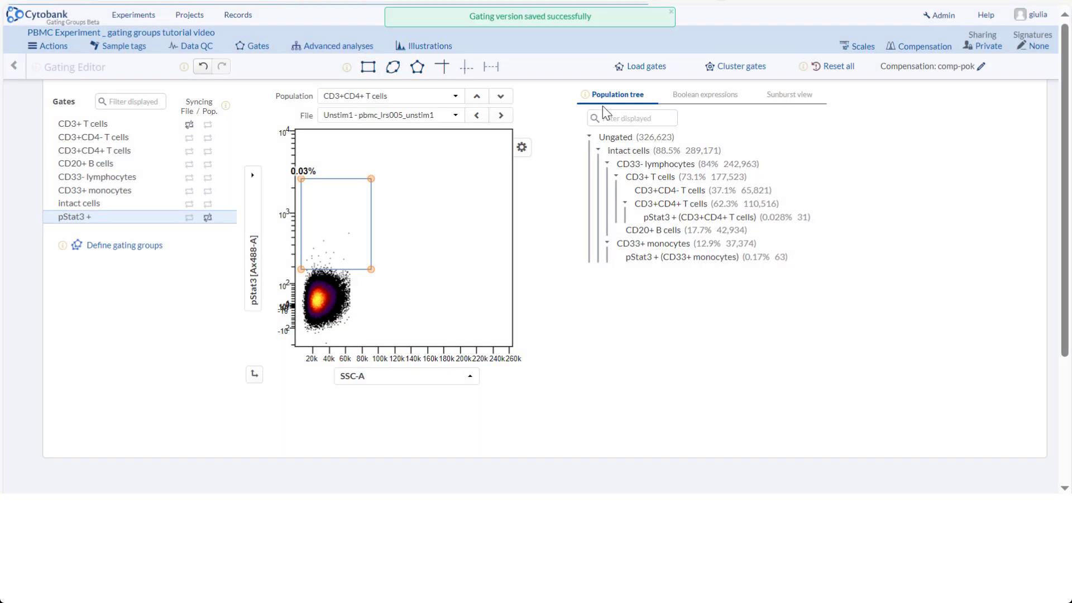
# Look through the saved gating versions available for loading, and leave without loading one.
pyautogui.click(628, 71)
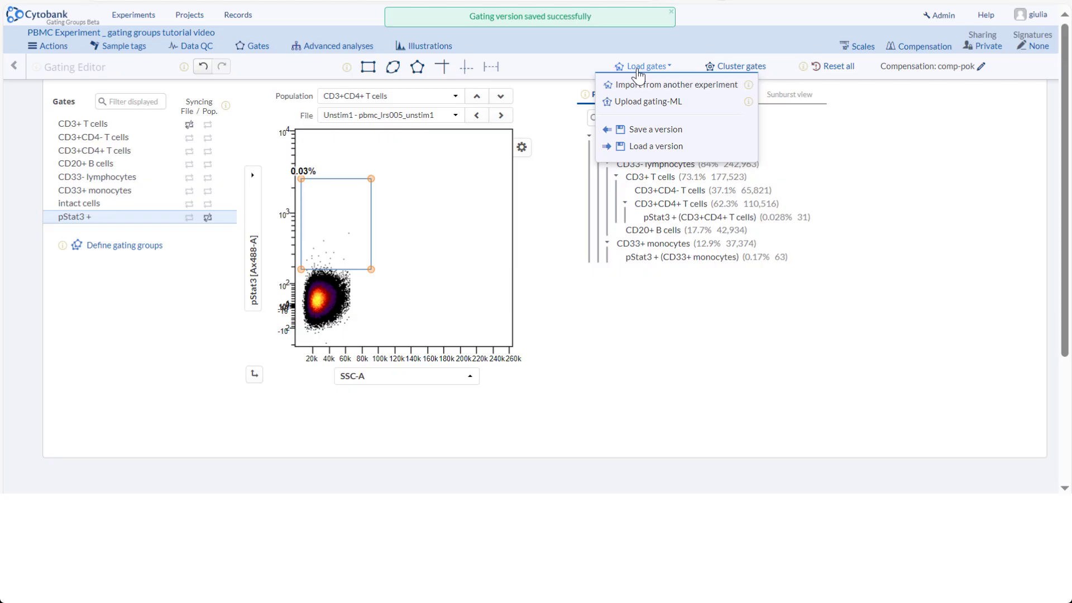
pyautogui.click(653, 147)
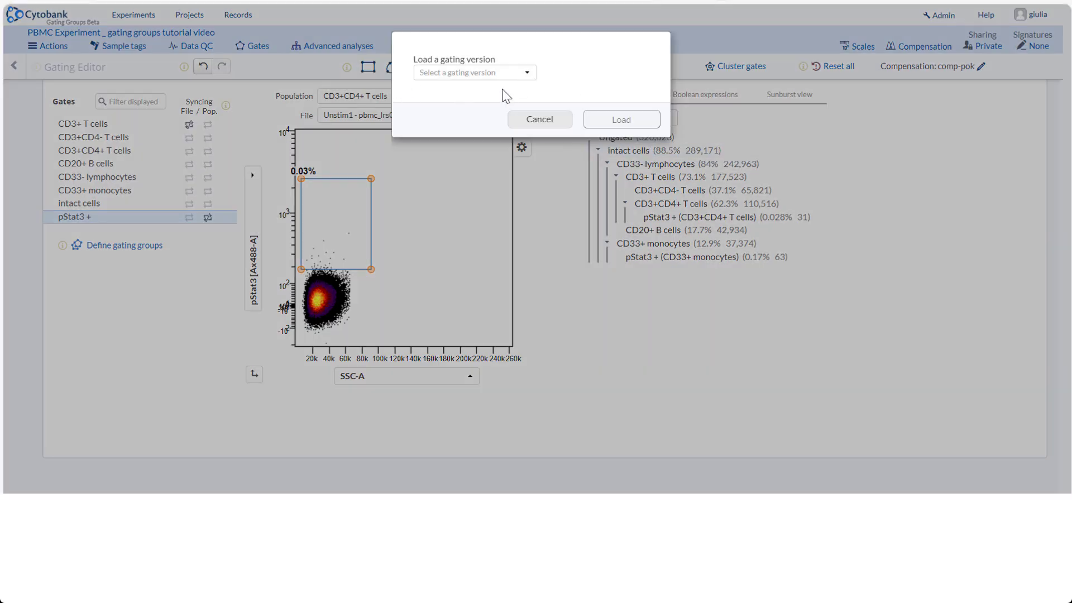
pyautogui.click(490, 74)
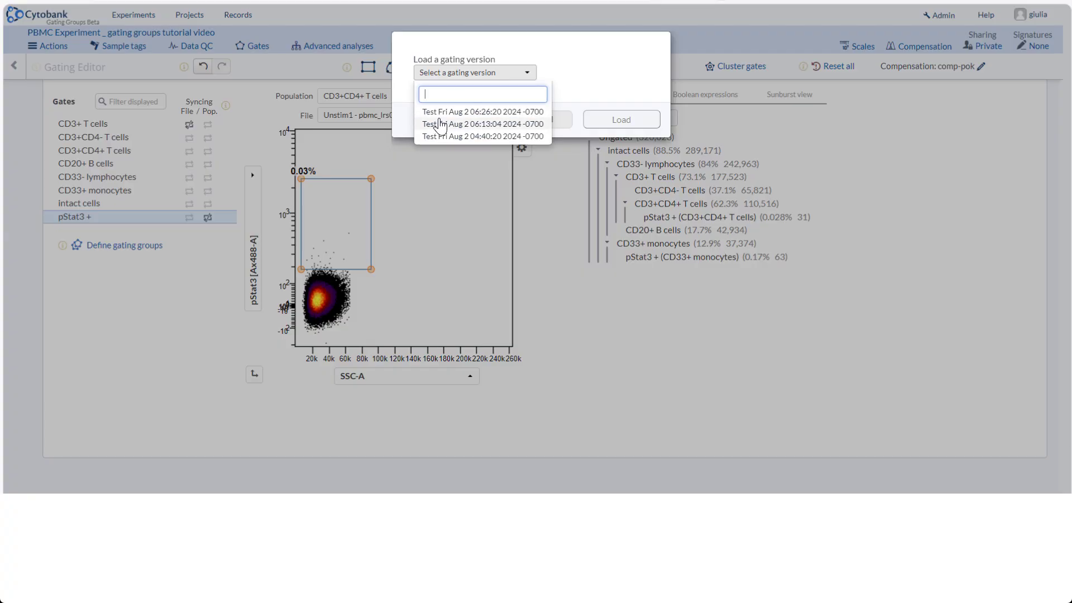
pyautogui.click(594, 76)
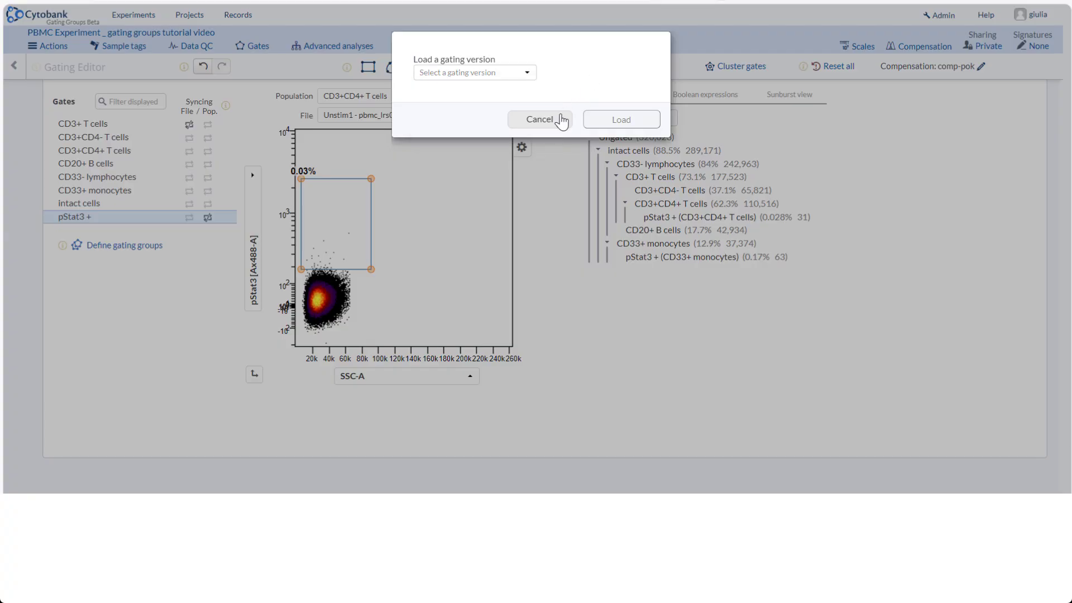
pyautogui.click(561, 120)
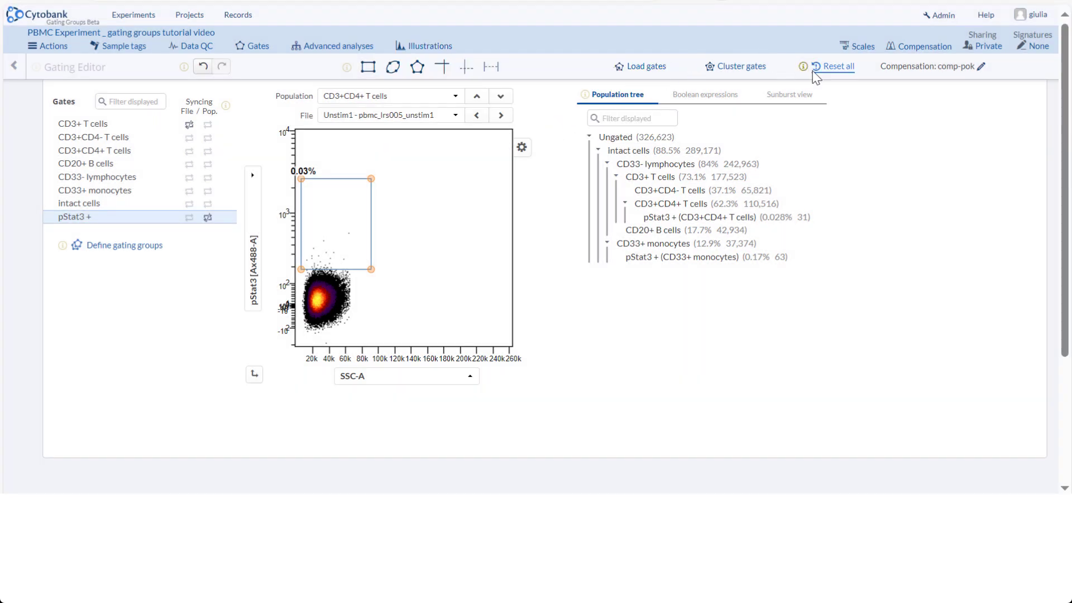
# Delete all gates and populations from the experiment, and import the gates from "[4] - PBMC Experiment (Fluorescence)".
pyautogui.click(836, 68)
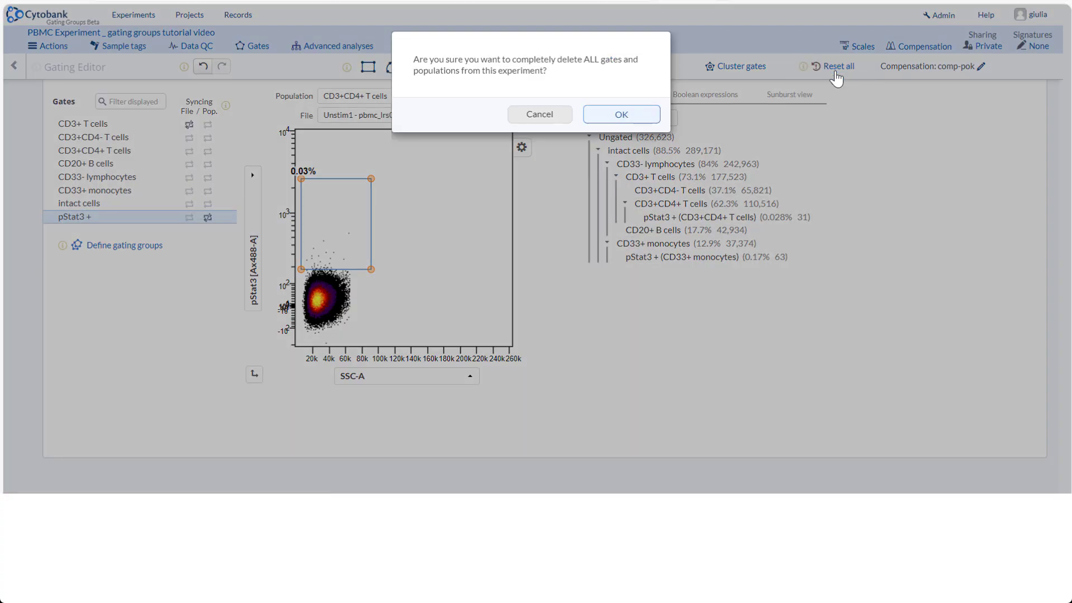
pyautogui.click(638, 117)
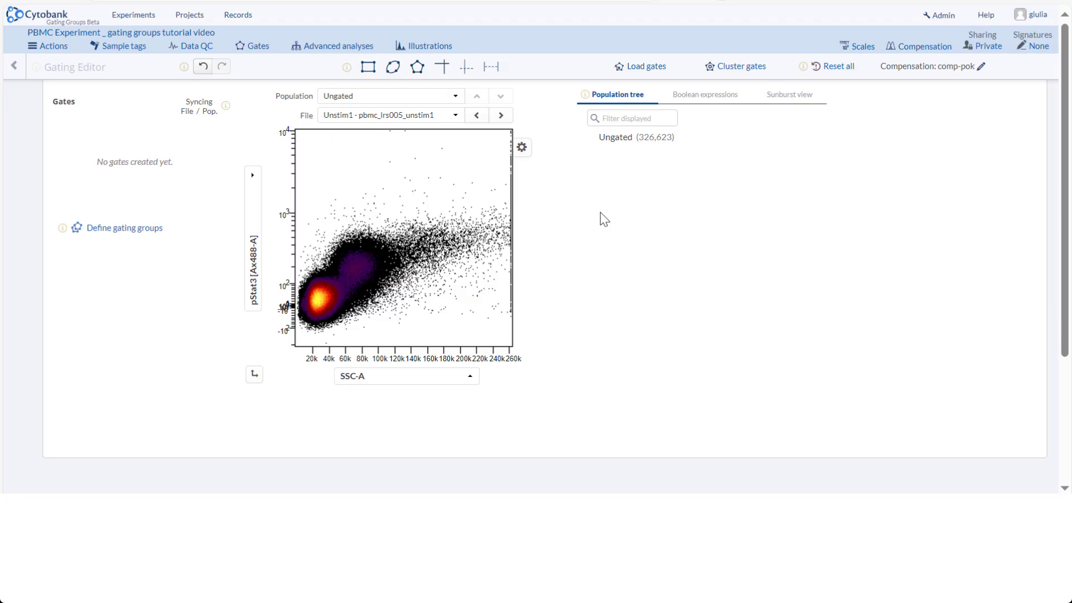
pyautogui.click(648, 67)
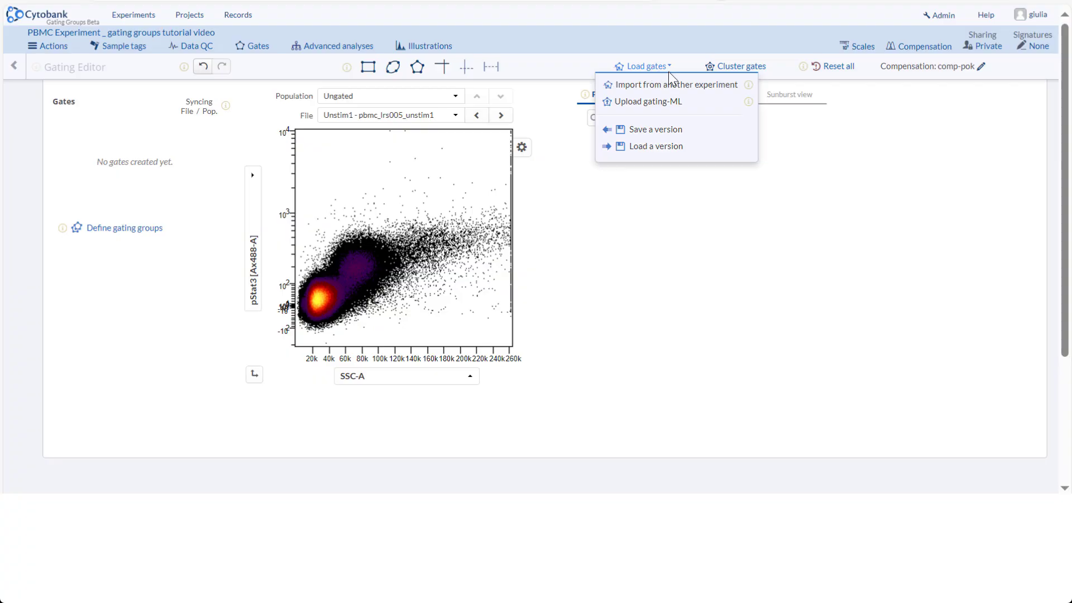
pyautogui.click(705, 95)
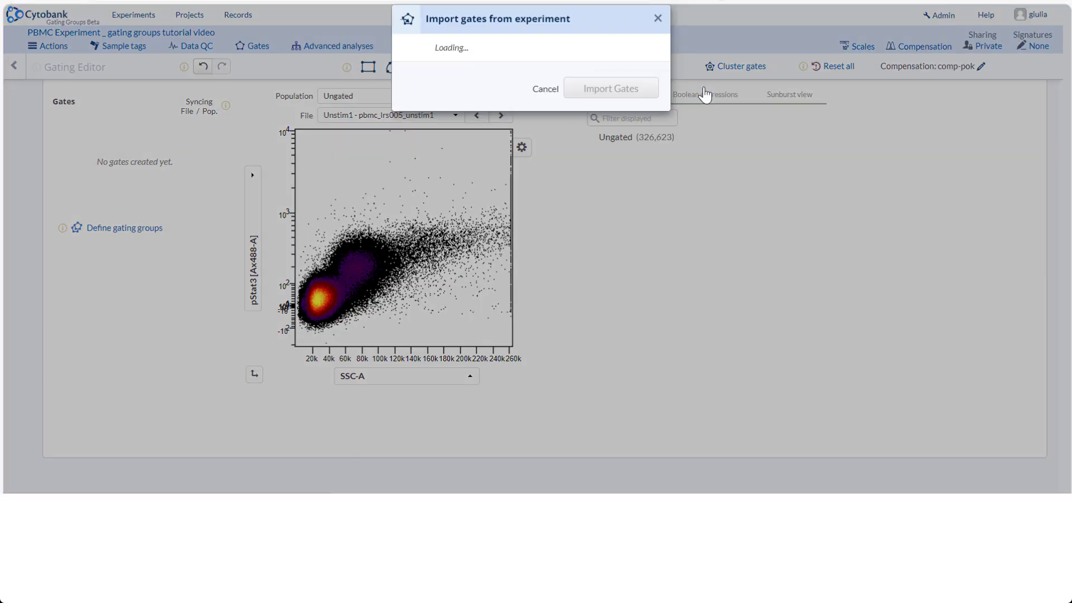
pyautogui.click(556, 63)
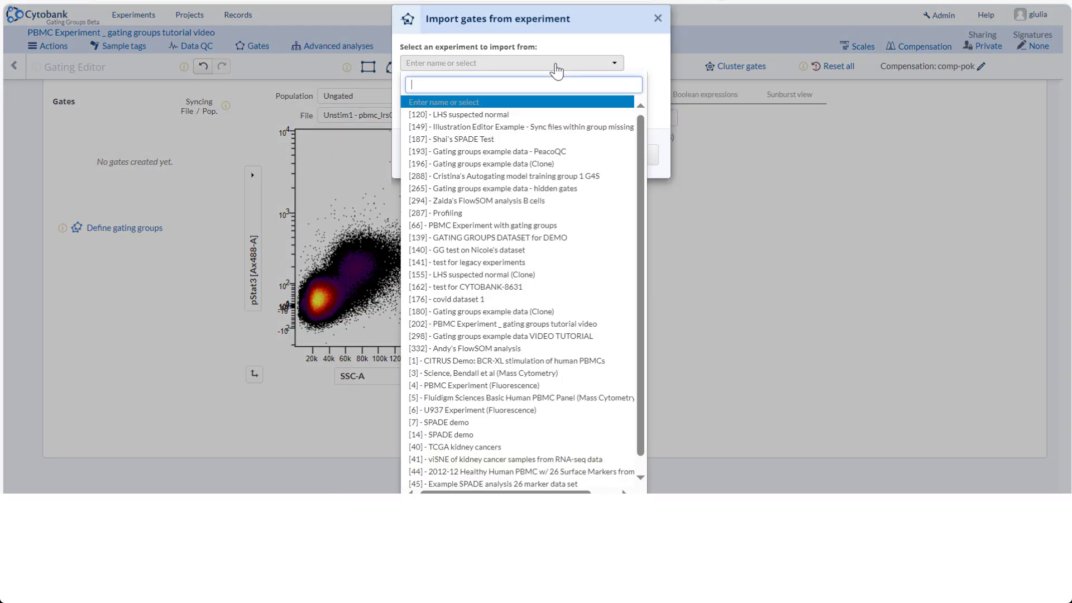
pyautogui.write('PBM')
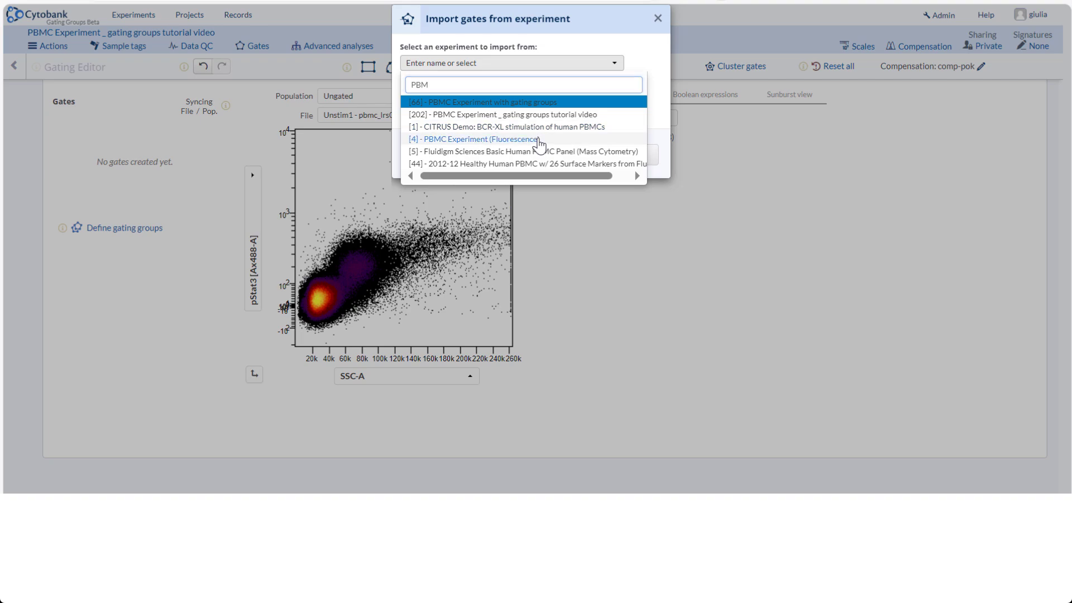
pyautogui.click(538, 141)
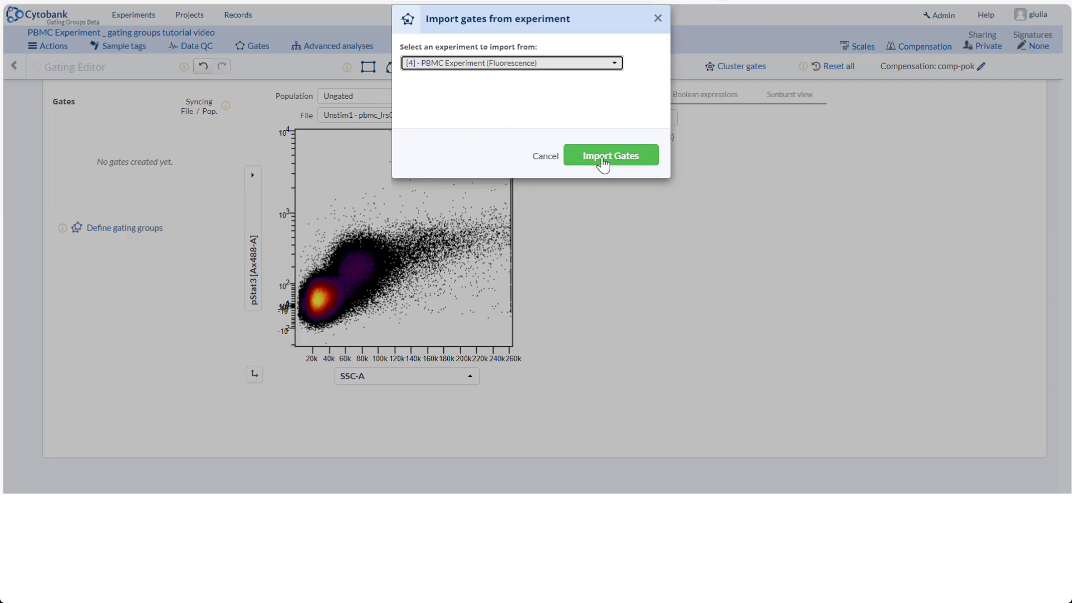
pyautogui.click(603, 164)
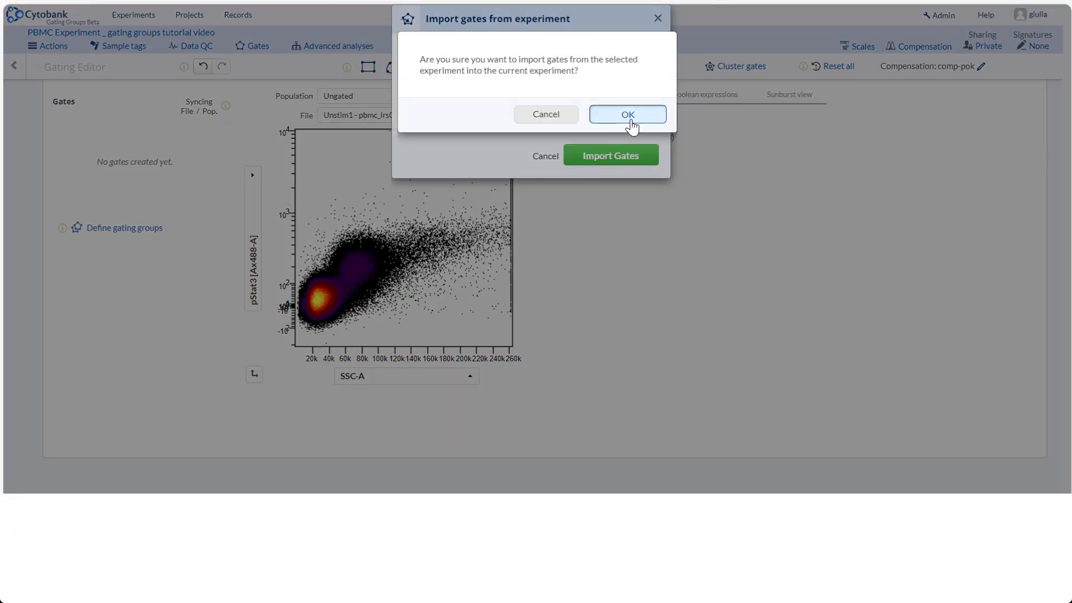
pyautogui.click(629, 116)
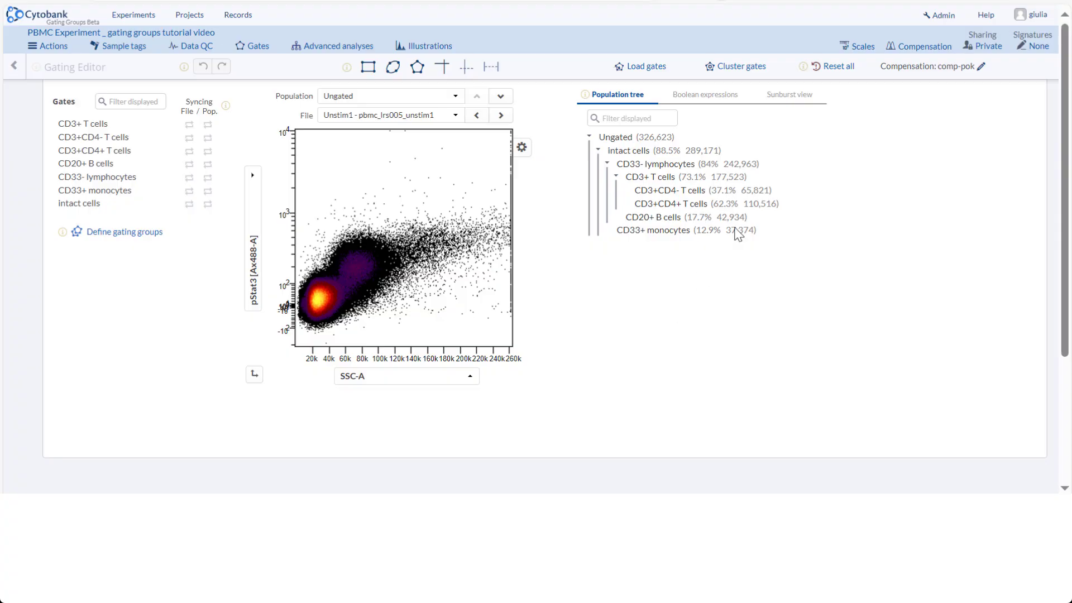
# Examine the population hierarchy in the sunburst view focused on CD33- lymphocytes, and display the Boolean expressions.
pyautogui.click(784, 104)
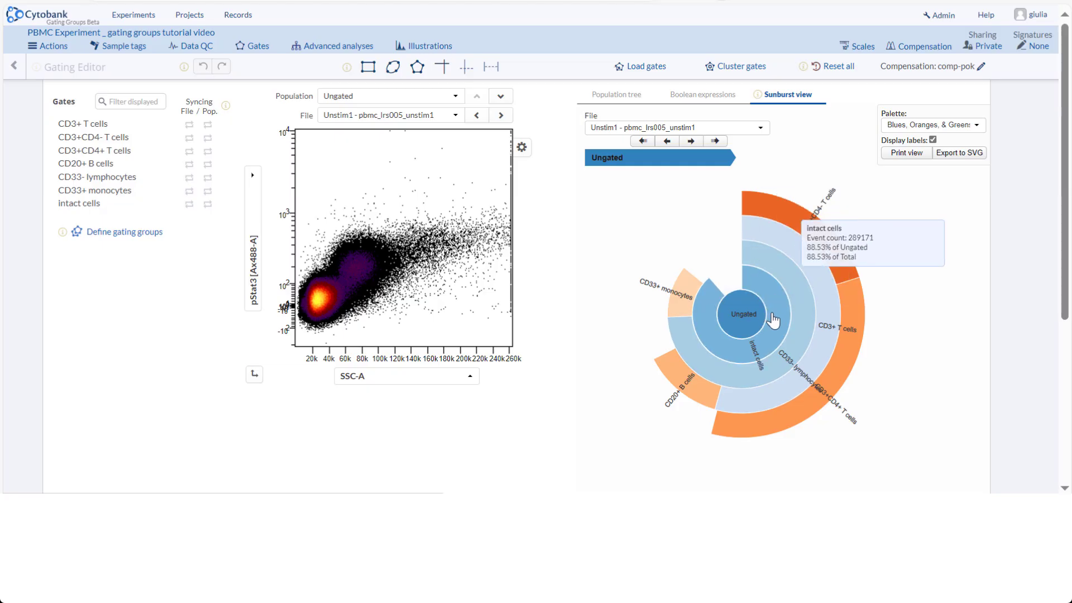
pyautogui.click(793, 341)
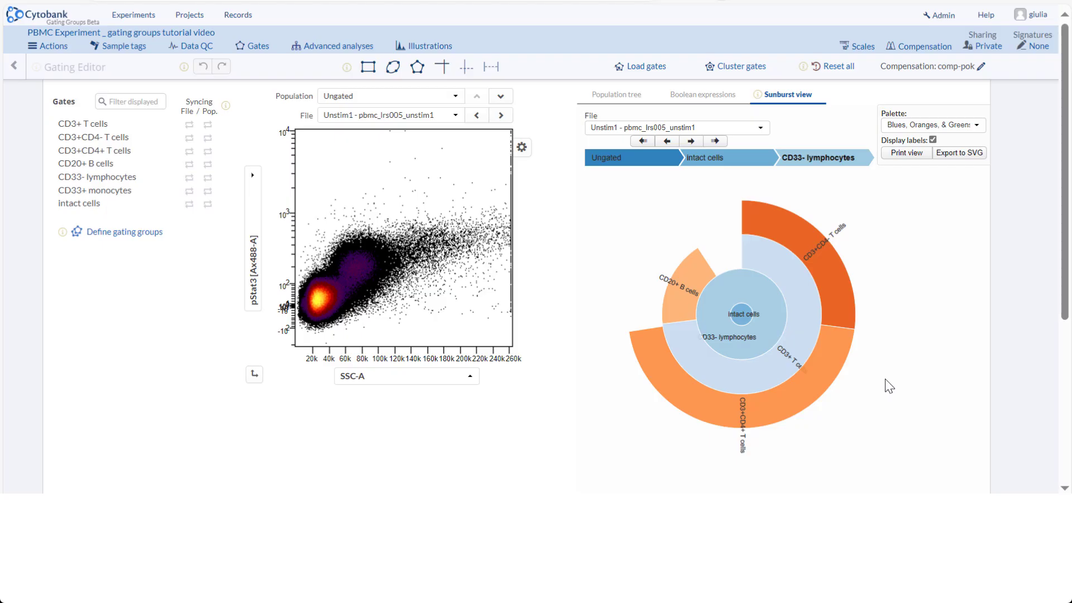
pyautogui.click(687, 104)
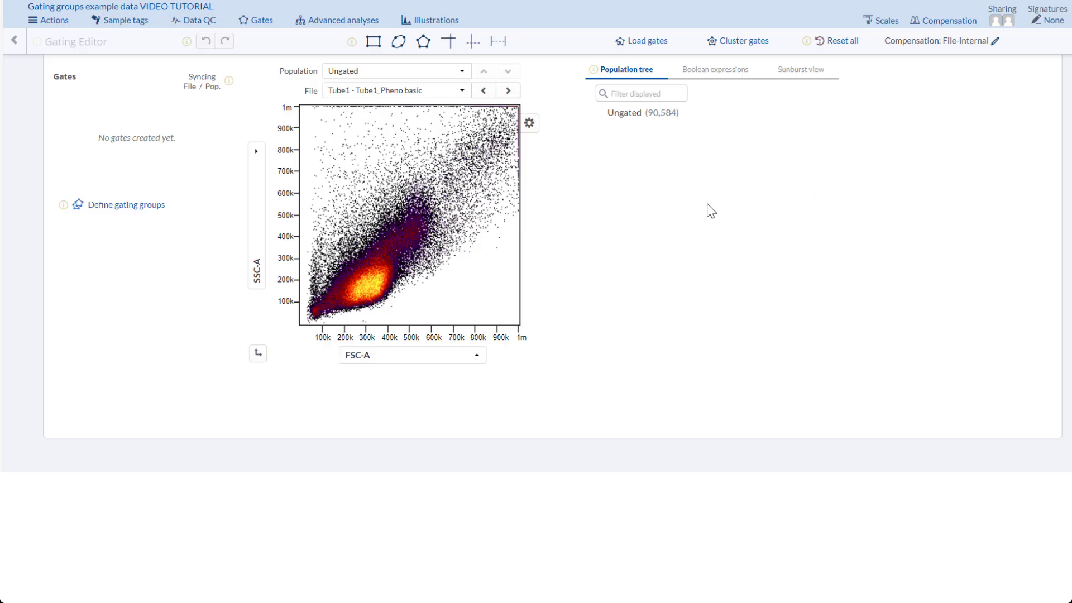
# Define gating groups for the Tube1 files: "B cell" for Tube1_B cell, "Pheno Basic" for Tube1_Pheno basic and "T cell" for Tube1_T cell.
pyautogui.click(111, 209)
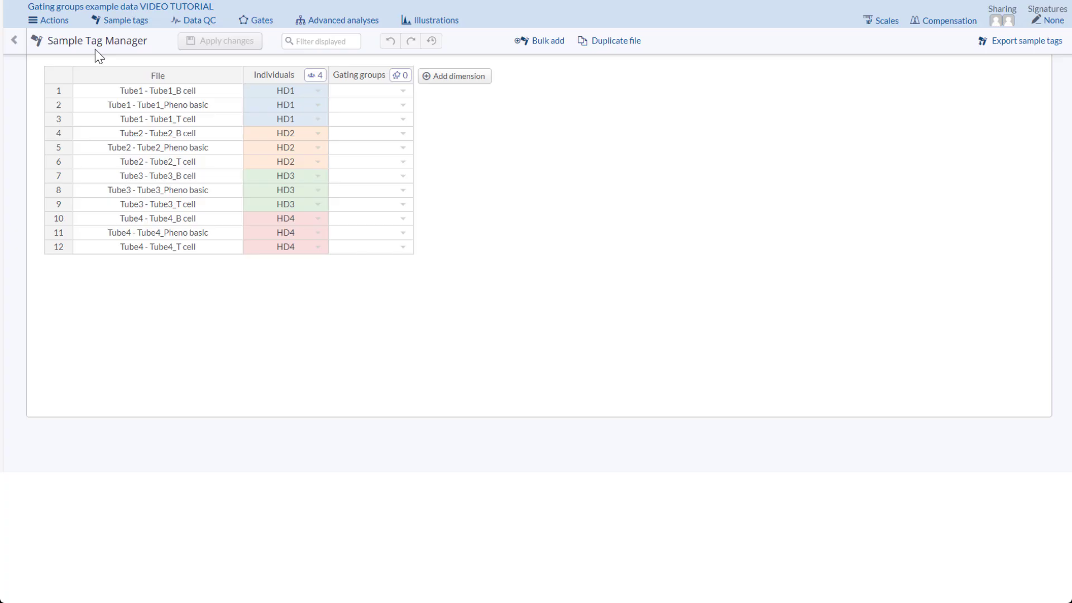
pyautogui.click(362, 91)
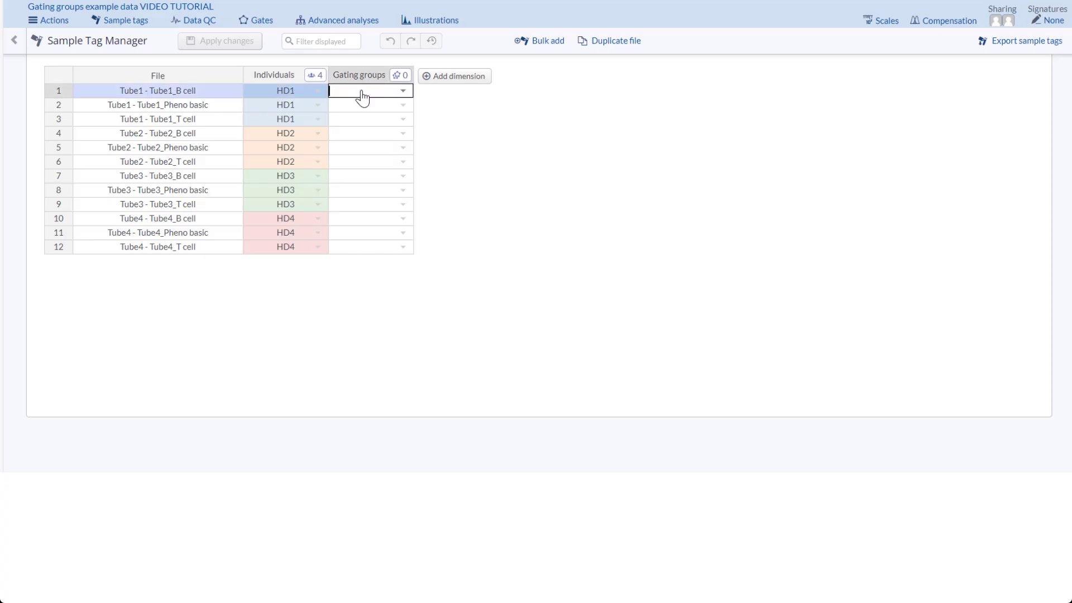
pyautogui.write('B cell')
pyautogui.click(376, 105)
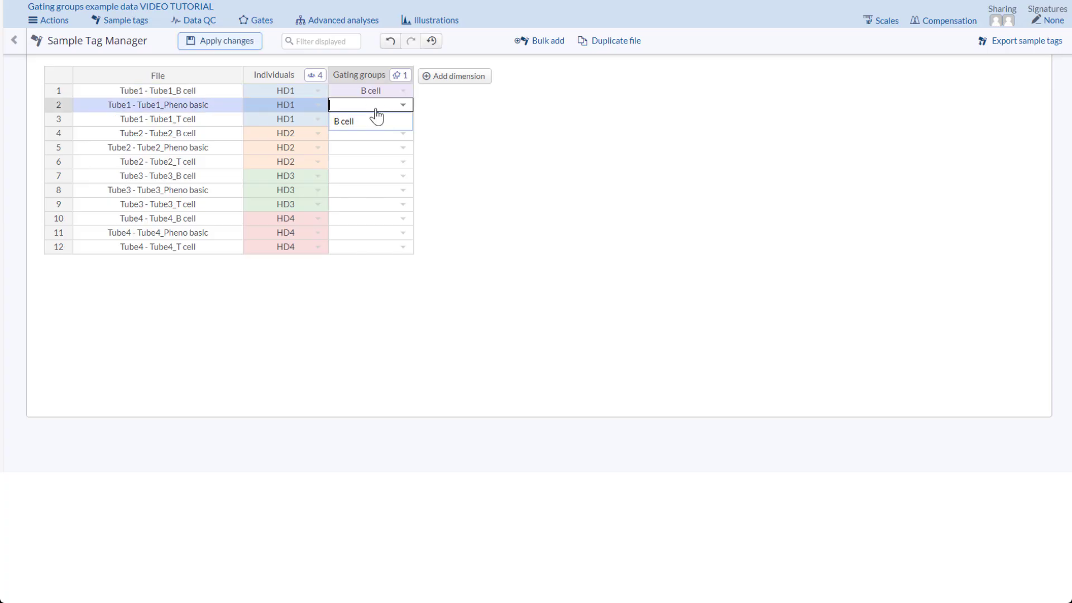
pyautogui.write('Pheno b')
pyautogui.press('BackSpace')
pyautogui.write('Basic')
pyautogui.click(379, 121)
pyautogui.write('T cell')
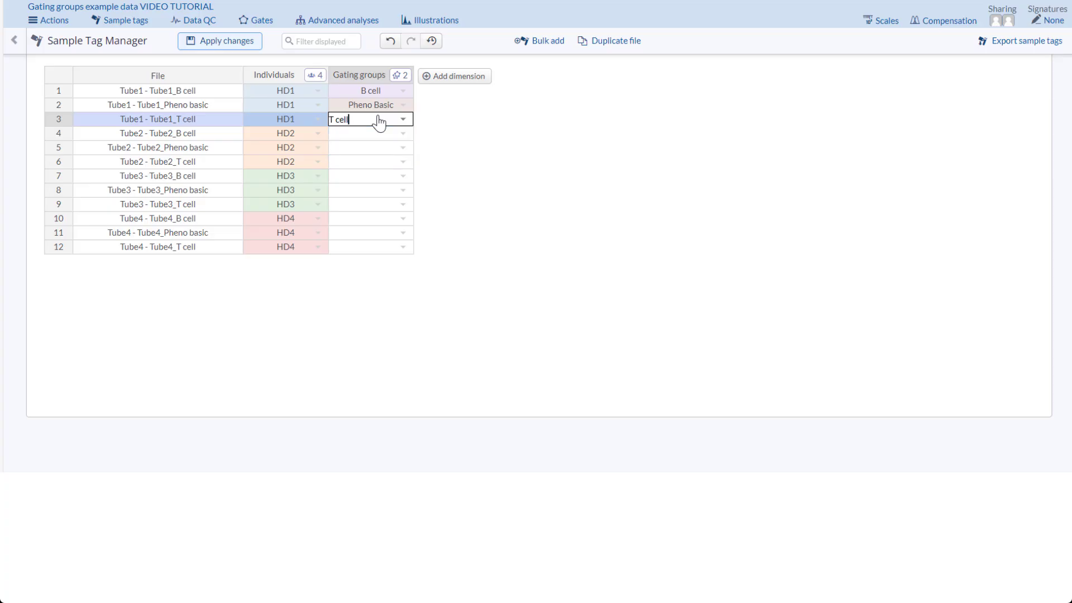
pyautogui.click(534, 216)
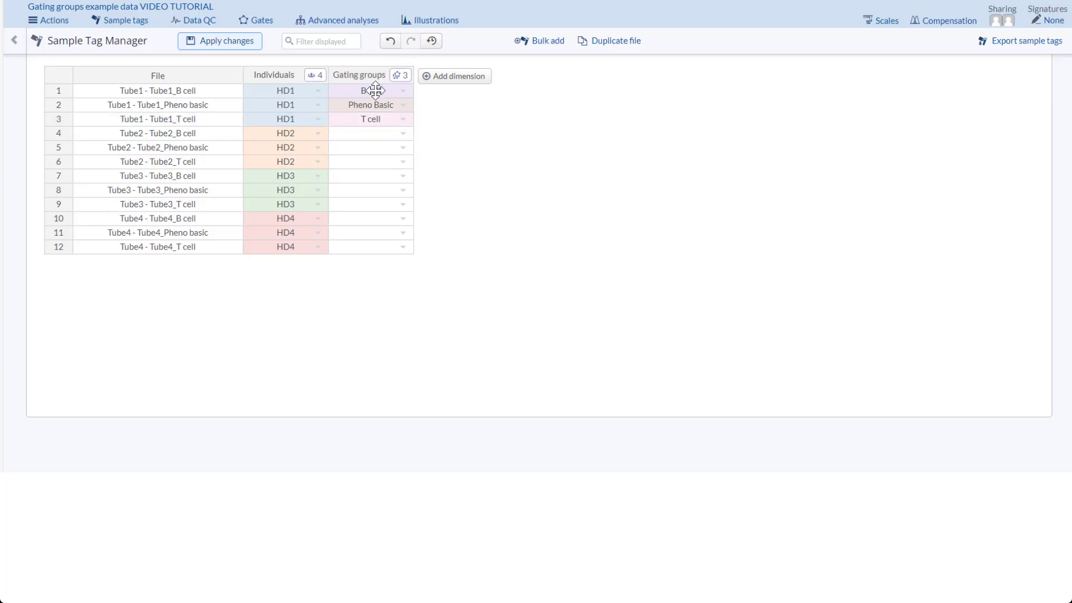
# Copy the three Tube1 gating group tags to the Tube2, Tube3 and Tube4 files, and apply the sample tag changes.
pyautogui.moveTo(376, 89); pyautogui.dragTo(375, 118)
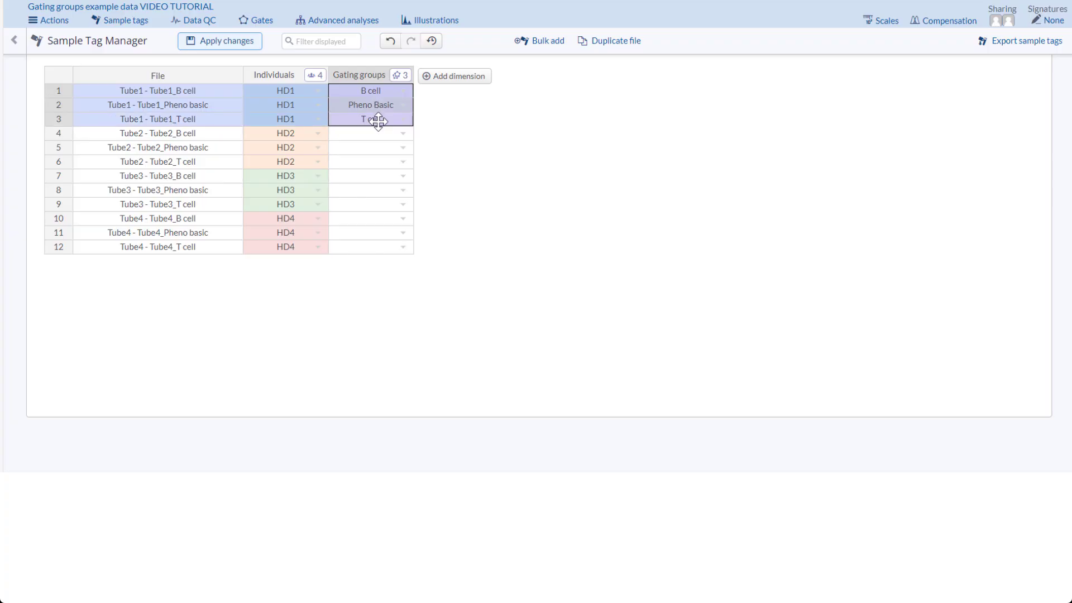
pyautogui.hotkey('ctrl', 'c')
pyautogui.click(383, 134)
pyautogui.hotkey('ctrl', 'v')
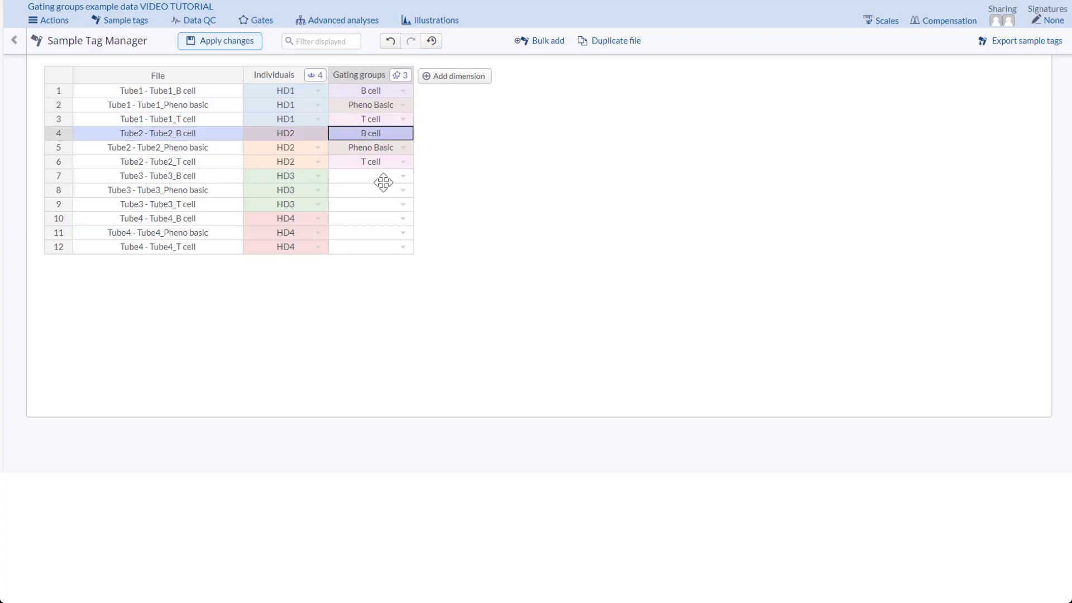
pyautogui.click(383, 175)
pyautogui.hotkey('ctrl', 'v')
pyautogui.click(383, 228)
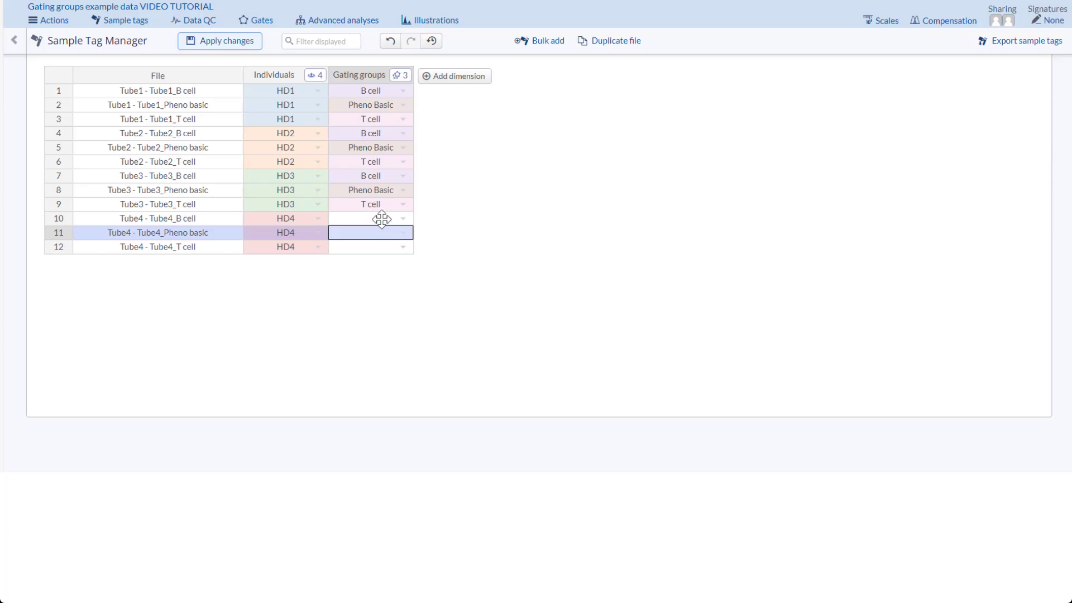
pyautogui.click(381, 219)
pyautogui.hotkey('ctrl', 'v')
pyautogui.click(421, 306)
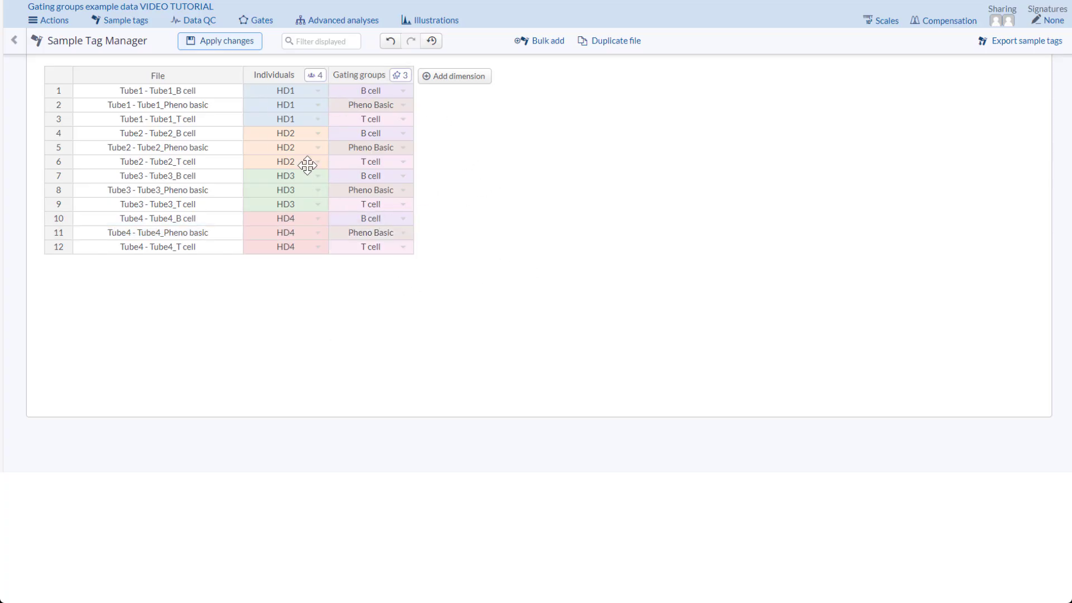
pyautogui.click(220, 44)
pyautogui.click(630, 81)
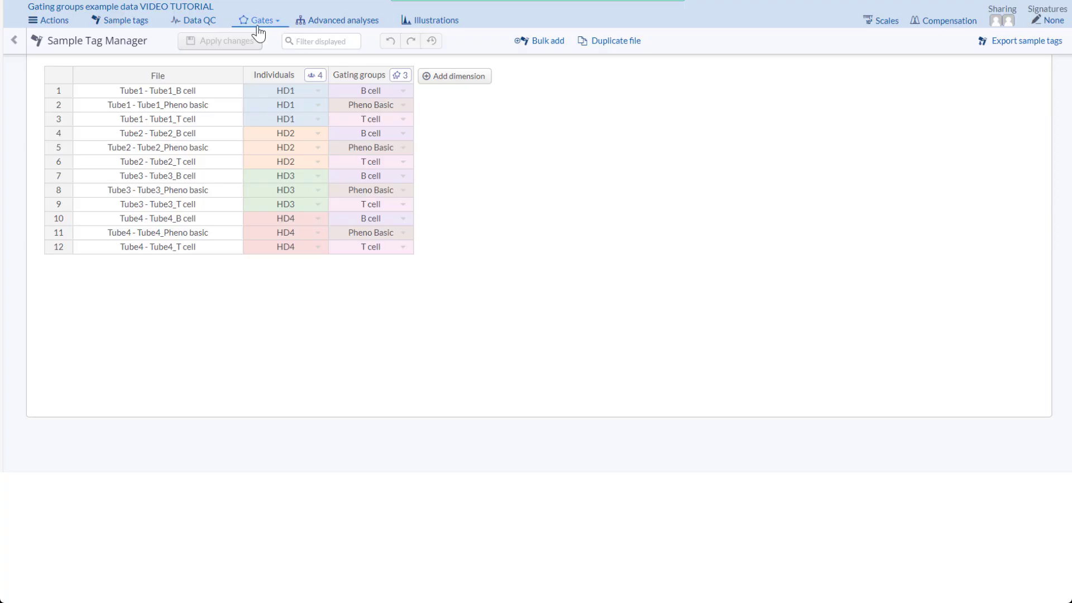
# Return to the Gating Editor and show the Gating groups dimension next to the file names in the file list.
pyautogui.click(15, 40)
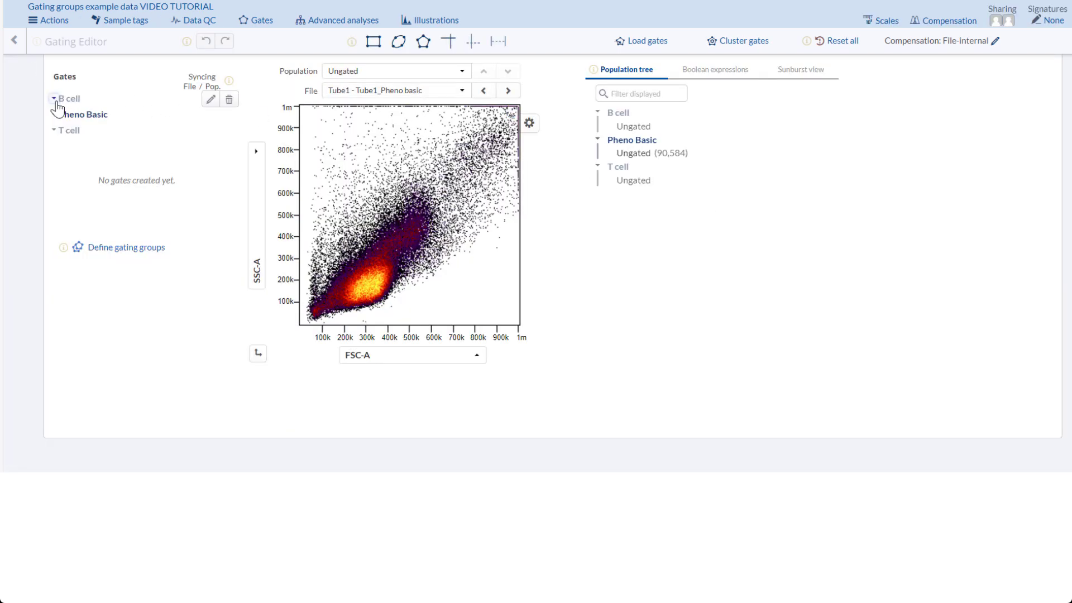
pyautogui.click(384, 91)
pyautogui.click(460, 112)
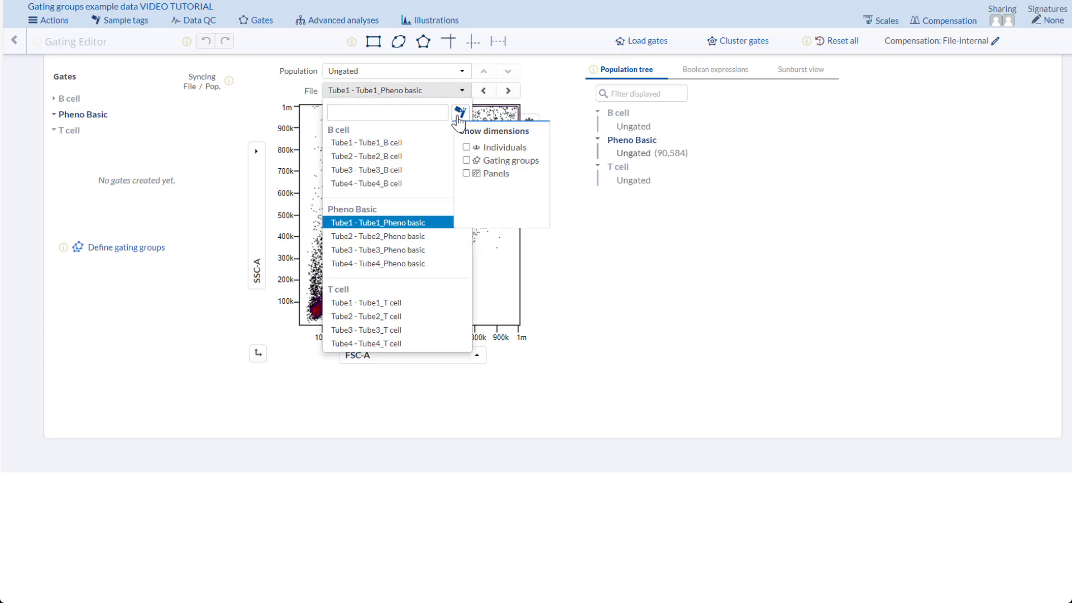
pyautogui.click(503, 163)
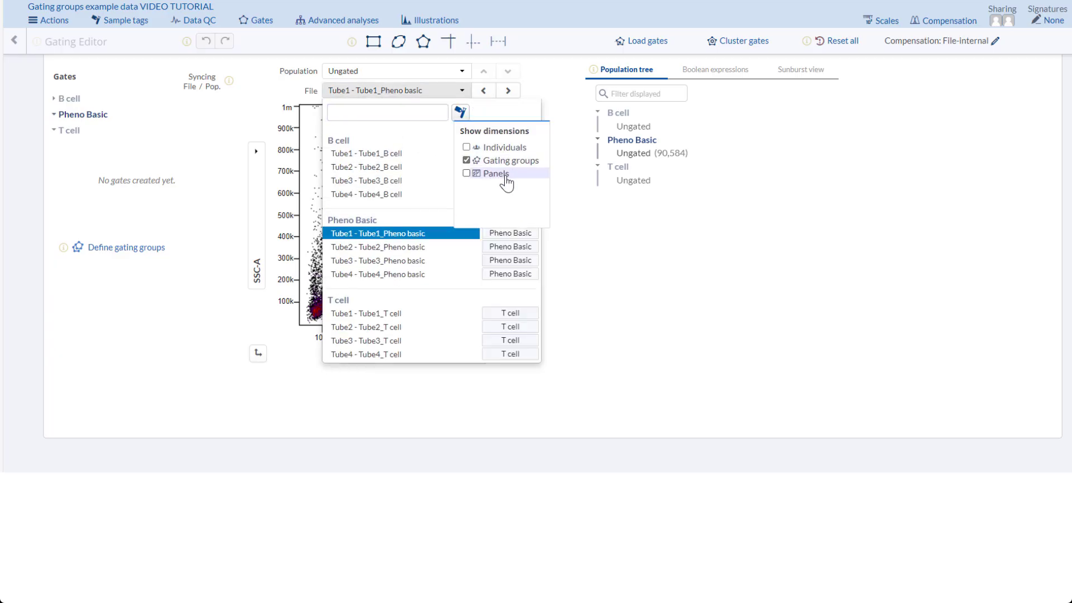
pyautogui.click(525, 109)
pyautogui.click(463, 91)
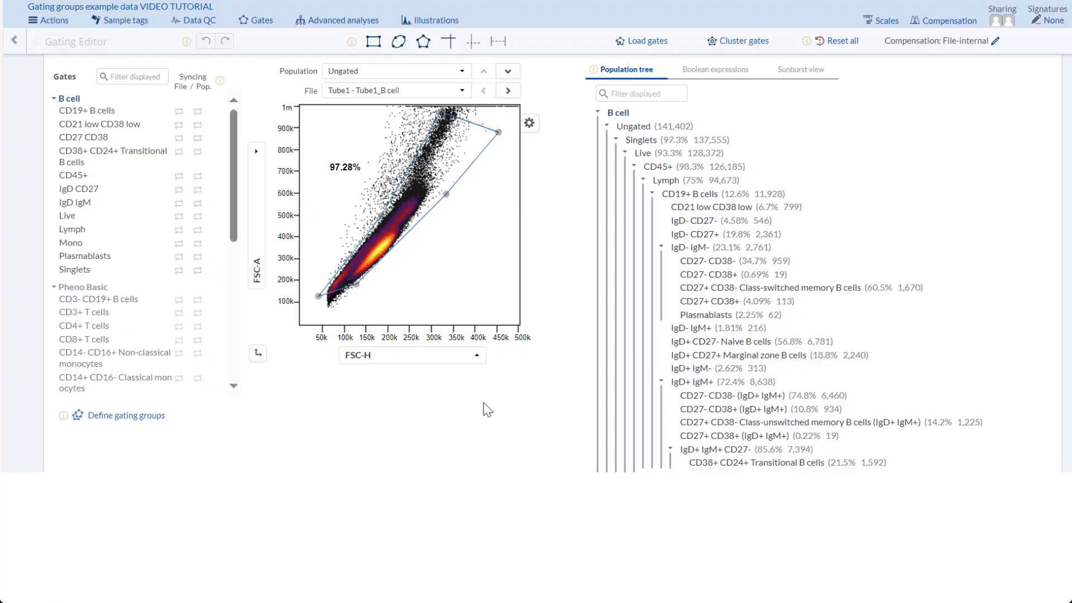
# Examine the gates and populations of each gating group, collapsing the B cell and Pheno Basic population trees.
pyautogui.scroll(-3, 311, 352)
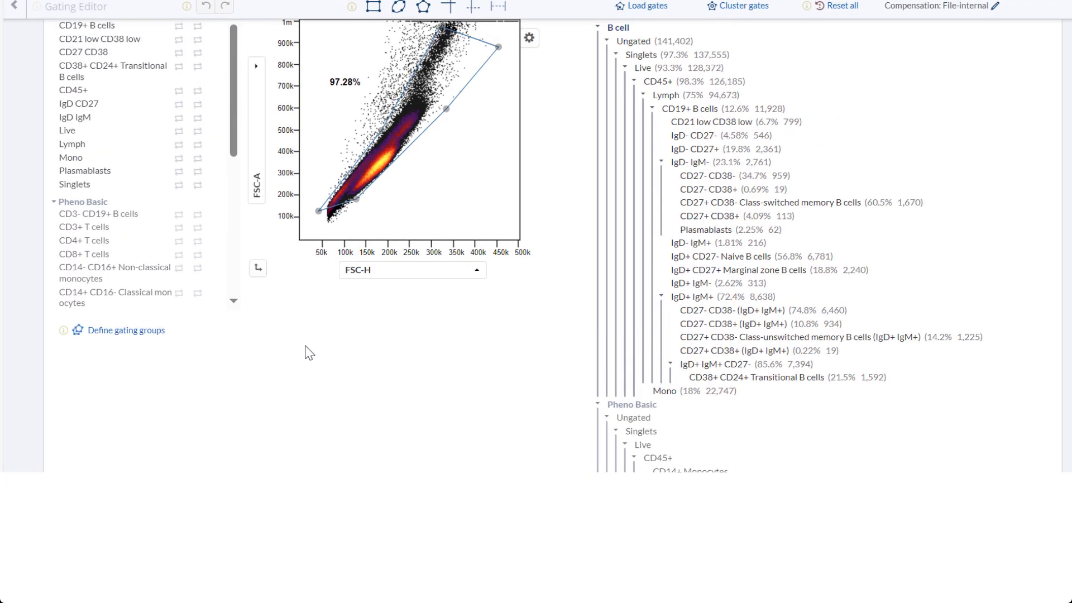
pyautogui.scroll(3, 310, 353)
pyautogui.moveTo(234, 231)
pyautogui.mouseDown()
pyautogui.moveTo(235, 364)
pyautogui.moveTo(233, 212)
pyautogui.mouseUp()
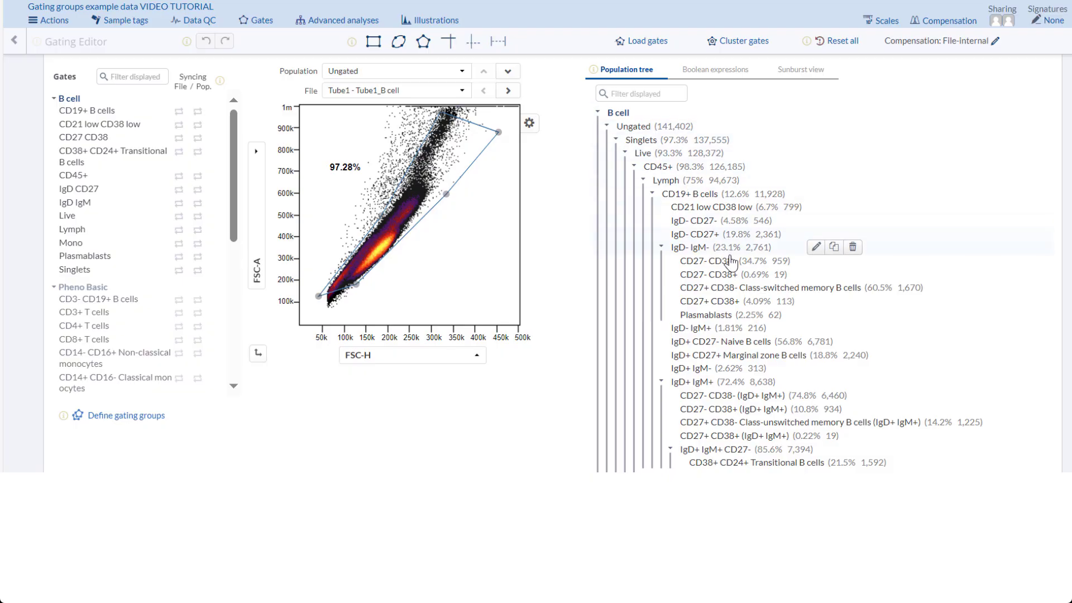
pyautogui.click(598, 112)
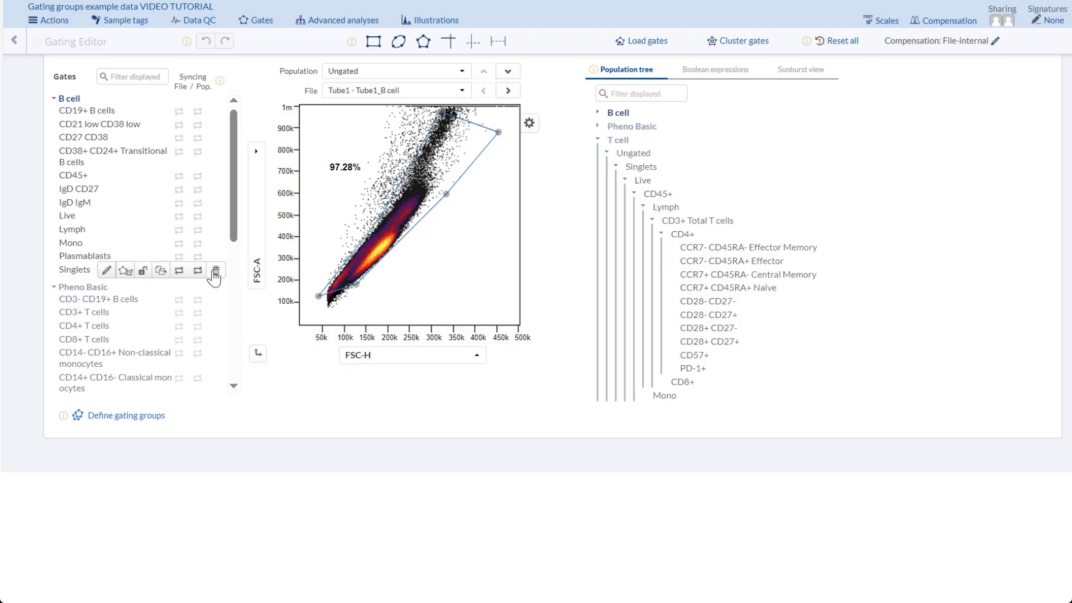
pyautogui.moveTo(230, 236); pyautogui.dragTo(229, 247)
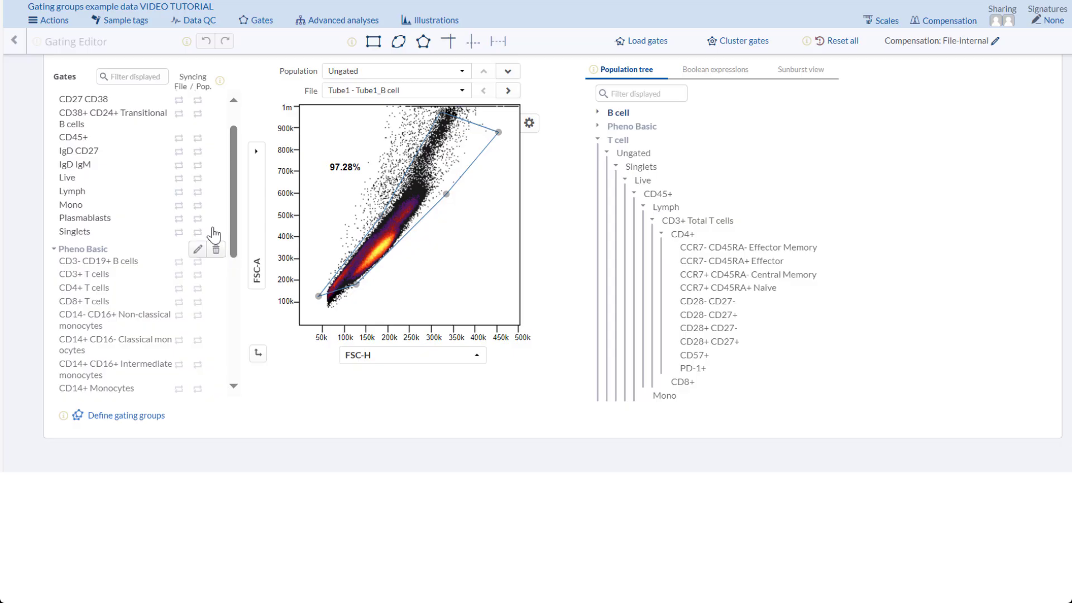
# Open the gate position settings of the B cell group's Lymph gate and review the sync options across files and populations.
pyautogui.moveTo(82, 197)
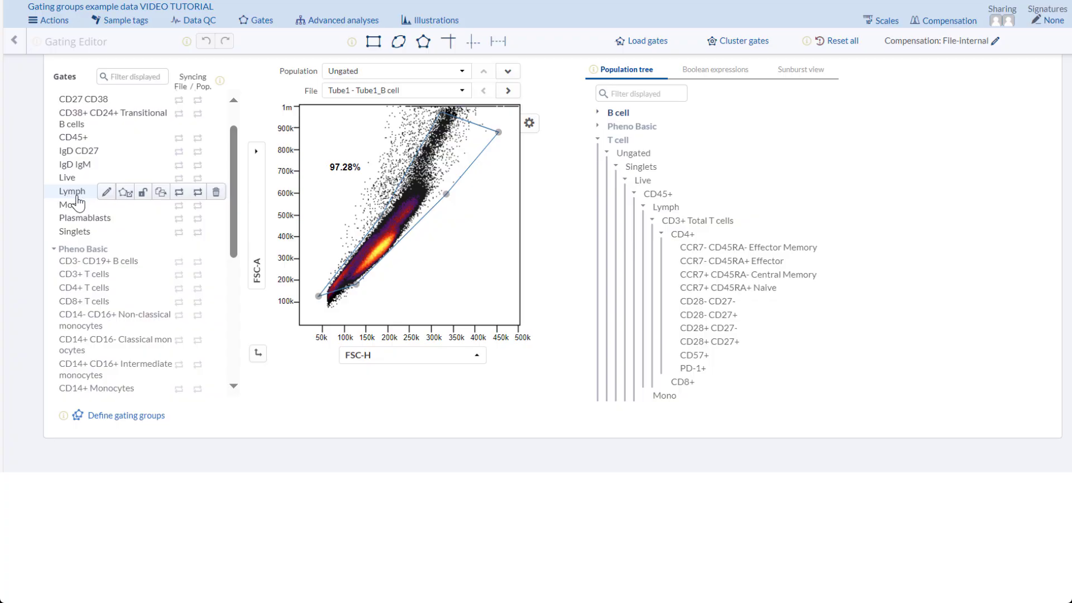
pyautogui.click(198, 192)
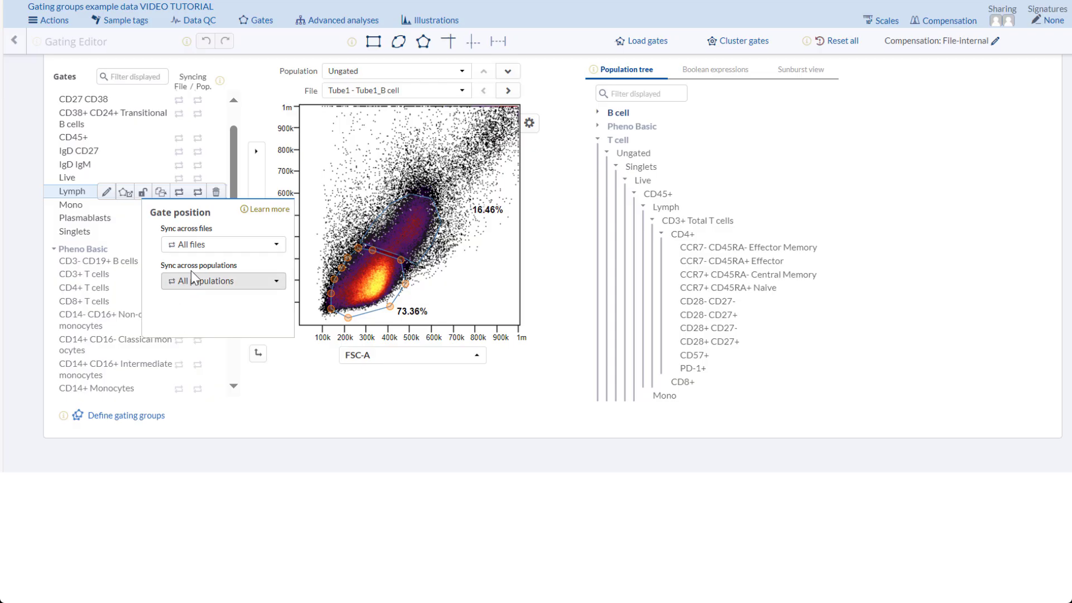
pyautogui.click(210, 244)
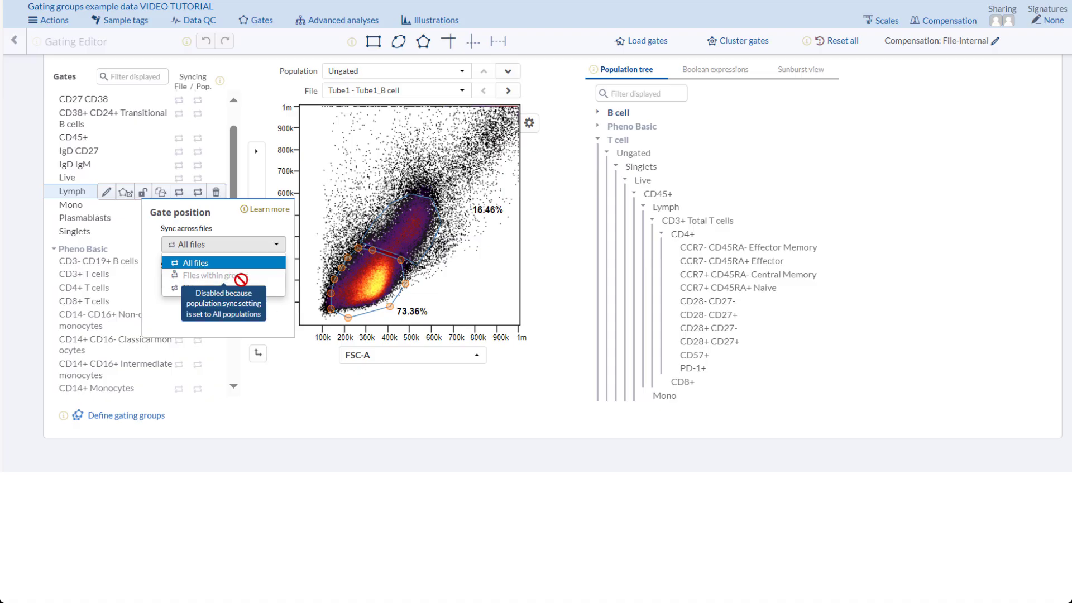
pyautogui.click(251, 320)
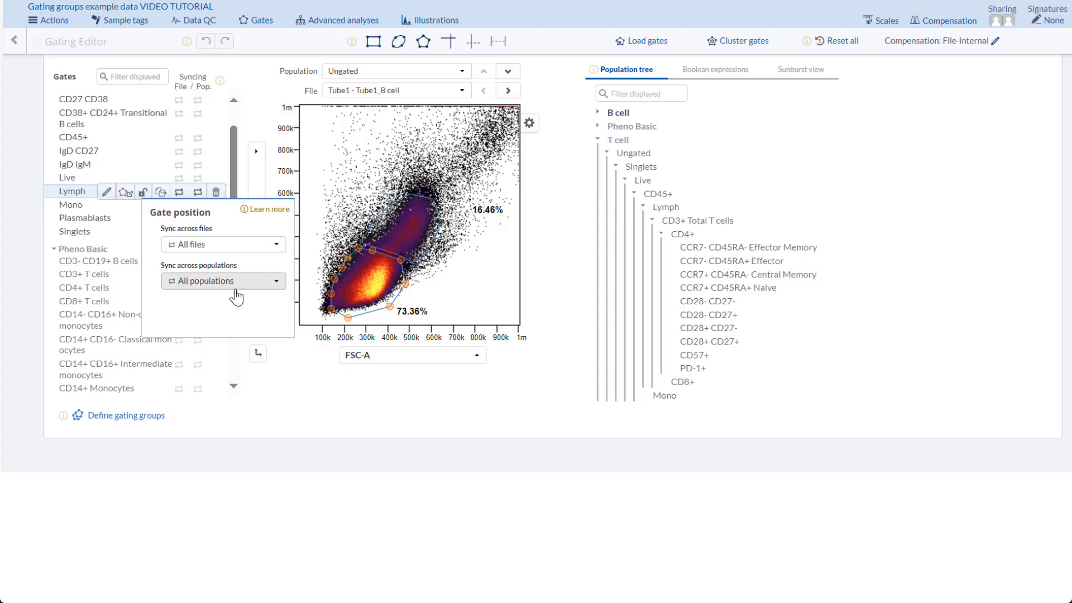
pyautogui.click(237, 282)
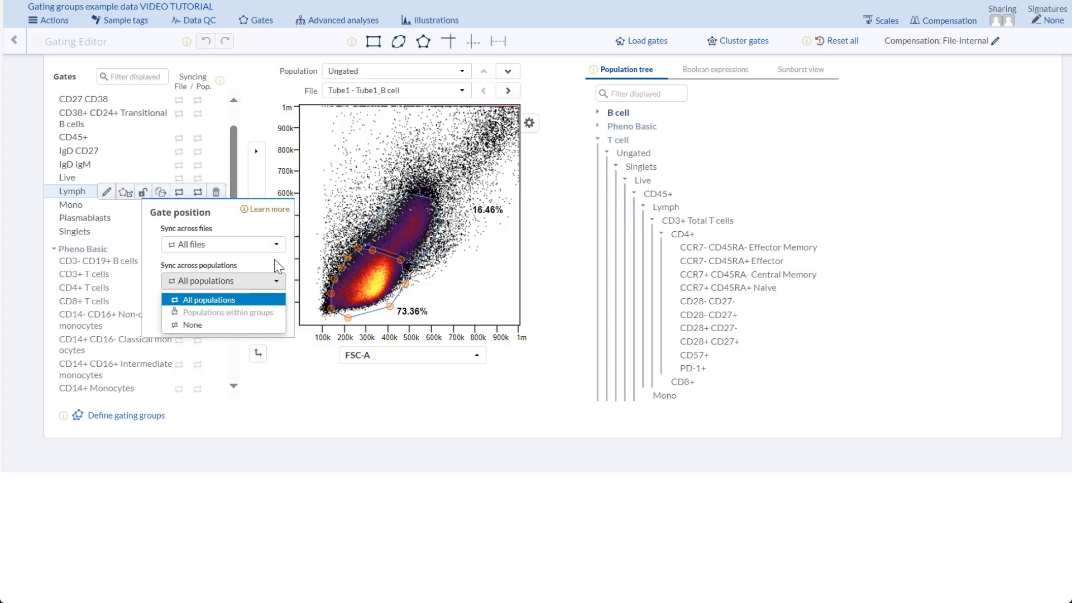
pyautogui.click(264, 224)
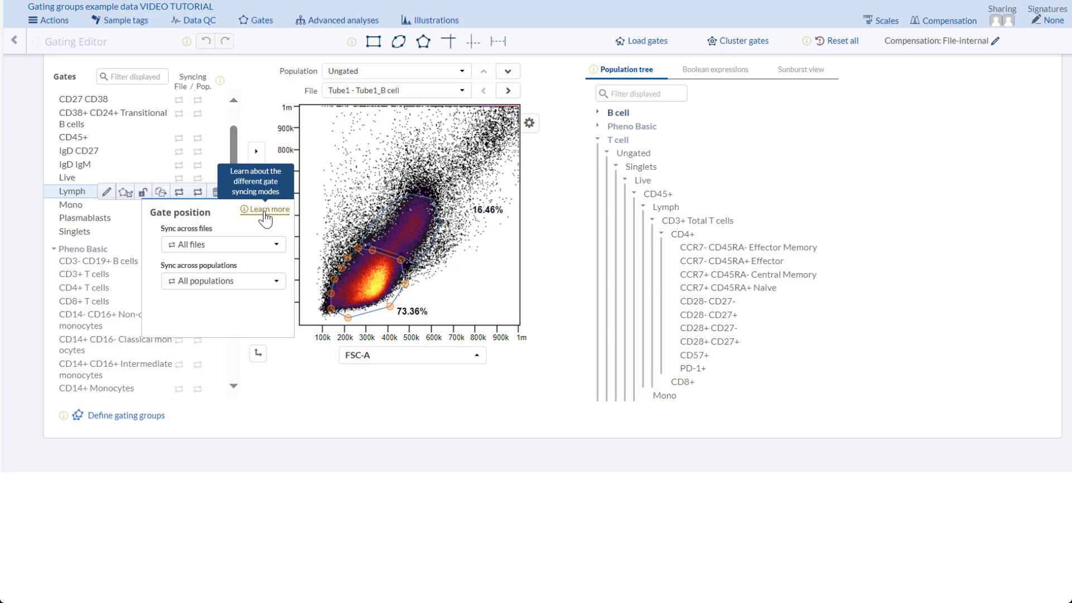
# Open the gate syncing explanation and compare the file/population examples for None/All populations, None/None and Files within groups/None.
pyautogui.click(266, 210)
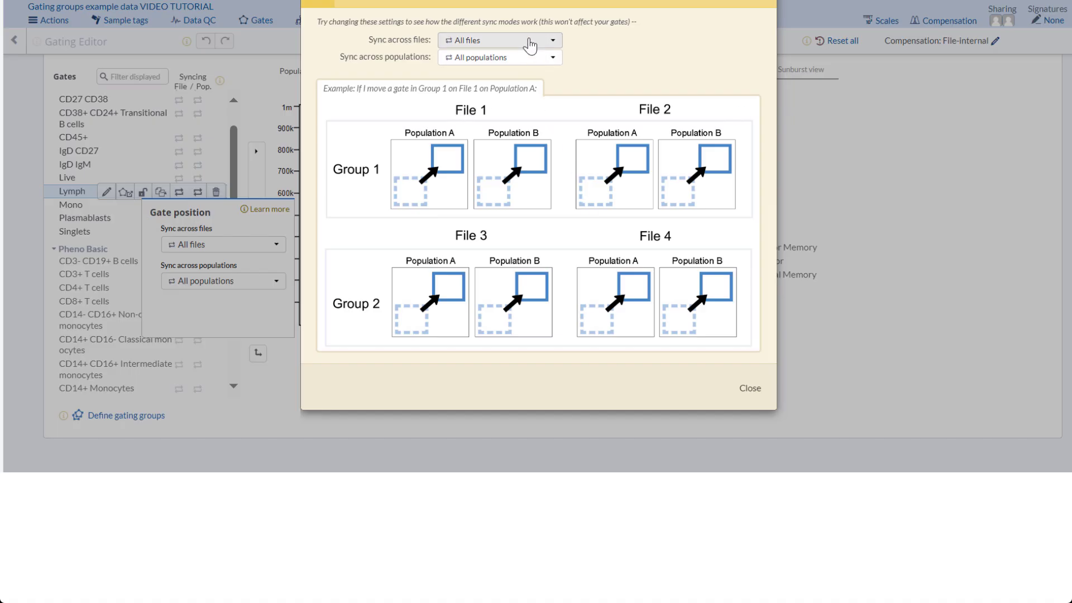
pyautogui.click(530, 45)
pyautogui.click(520, 88)
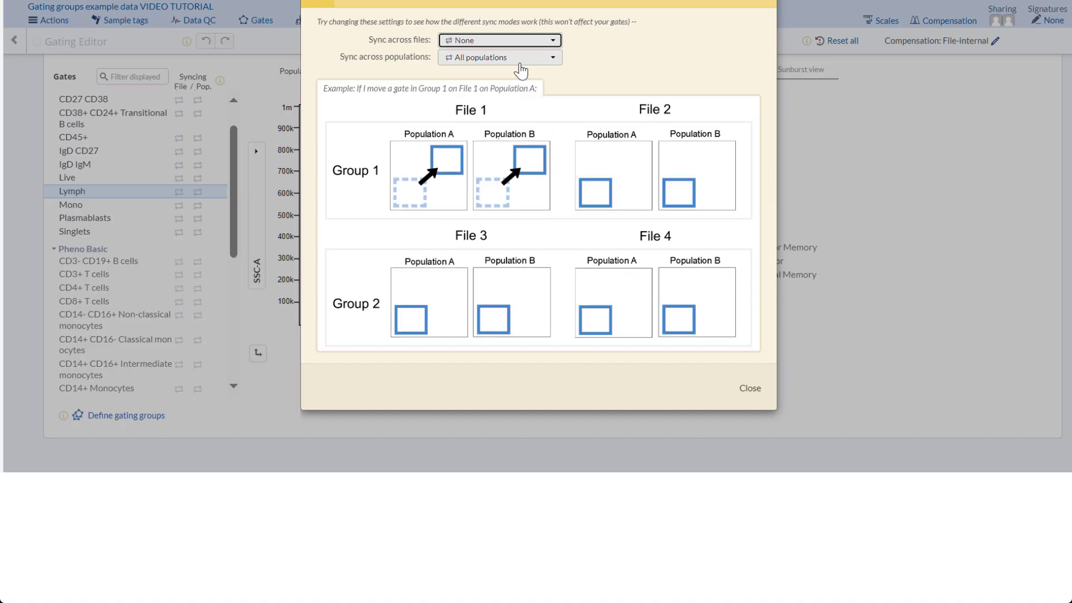
pyautogui.click(519, 65)
pyautogui.click(518, 97)
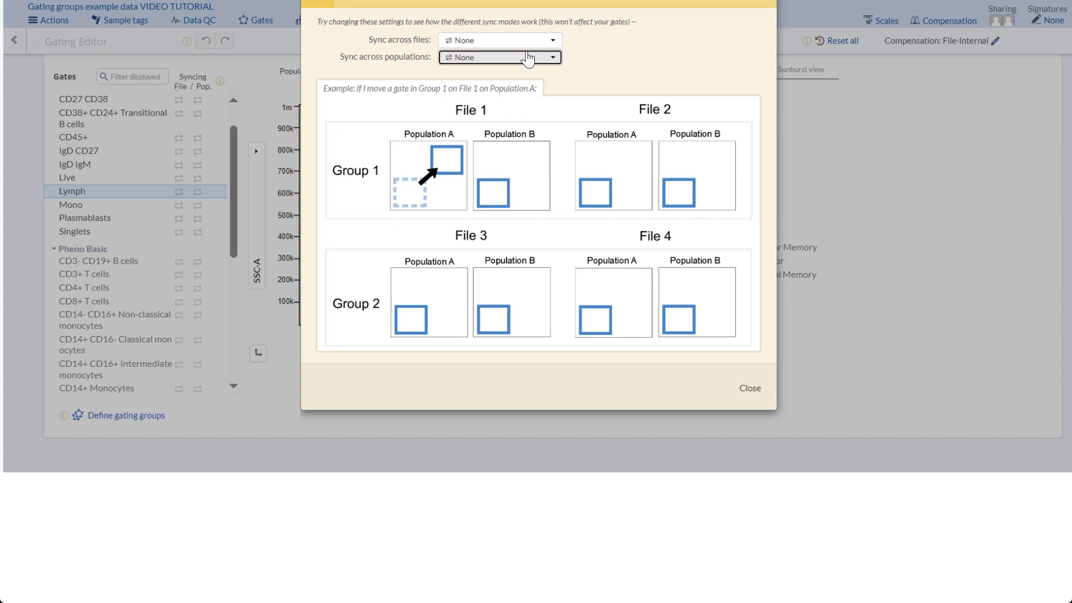
pyautogui.click(528, 41)
pyautogui.click(524, 72)
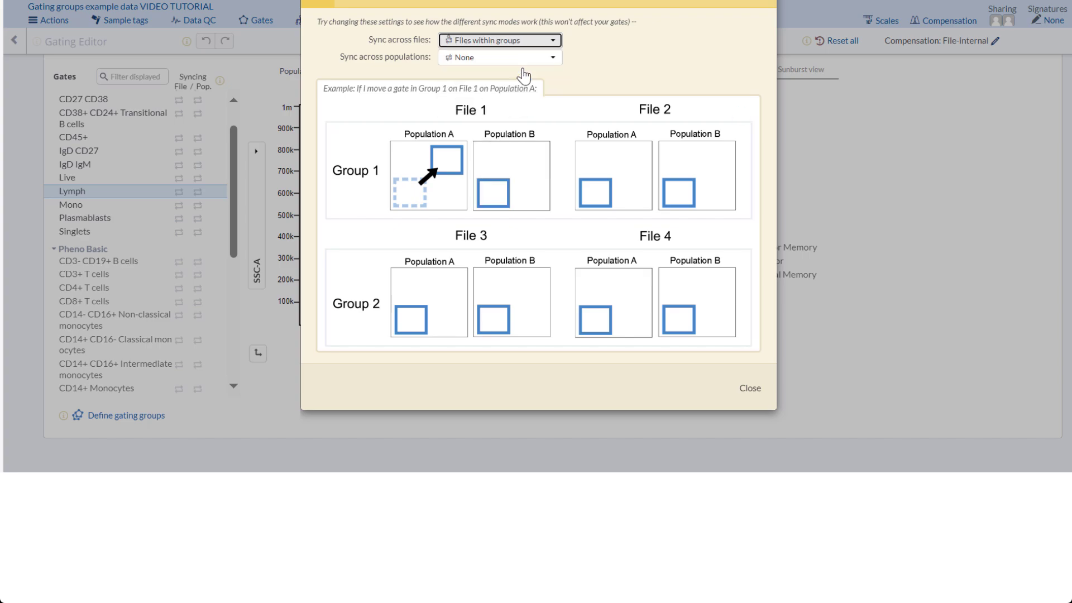